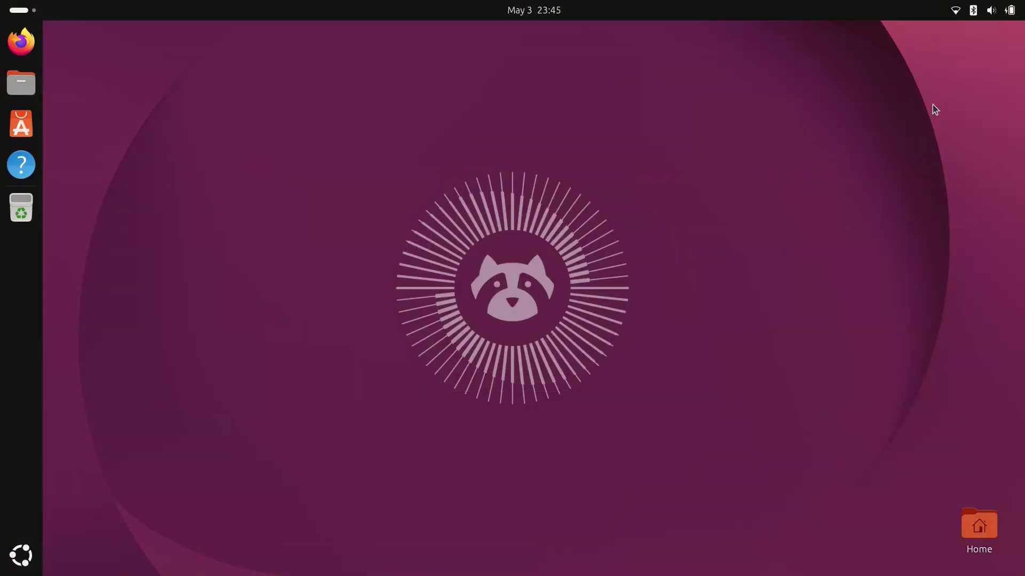
# Examine which Korean entries the keyboard settings offer among the other input sources, and close the list without adding any.
pyautogui.click(976, 10)
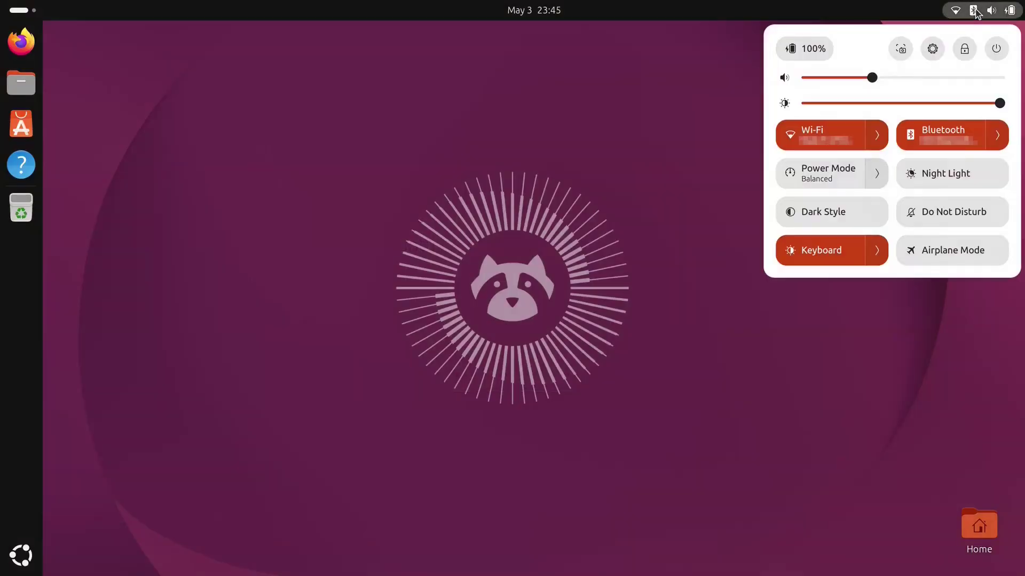
pyautogui.click(933, 47)
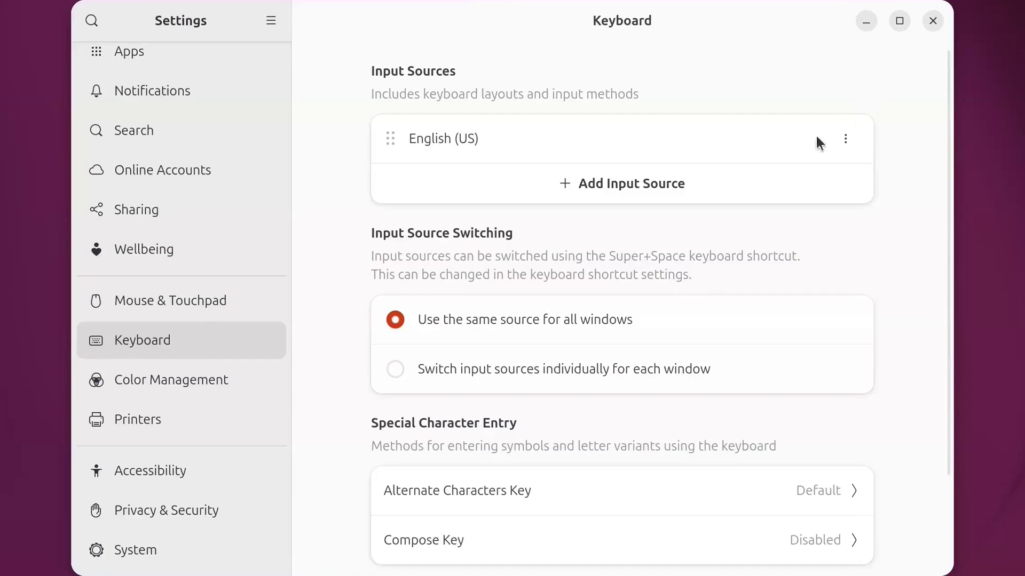
pyautogui.click(751, 179)
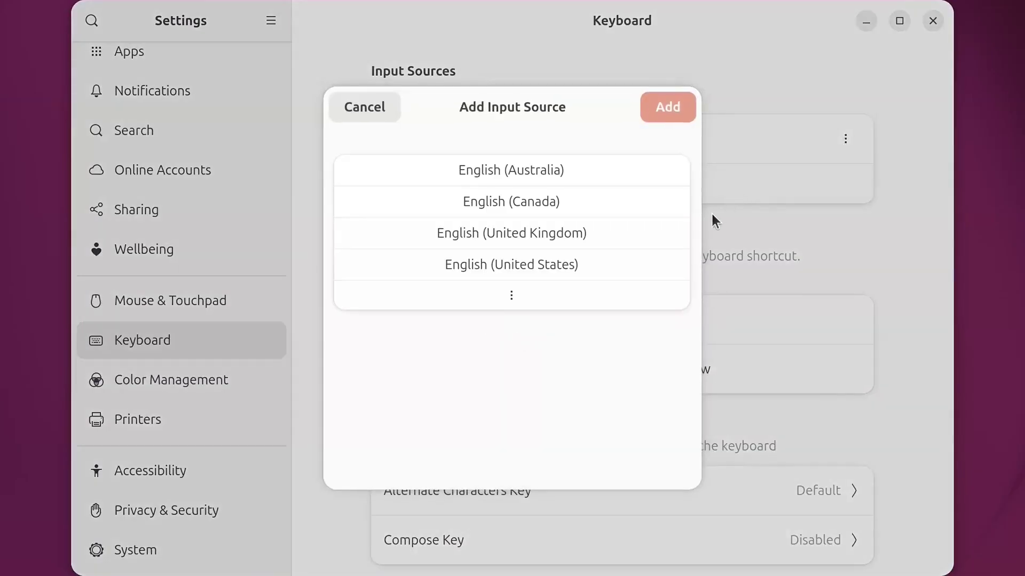
pyautogui.click(586, 291)
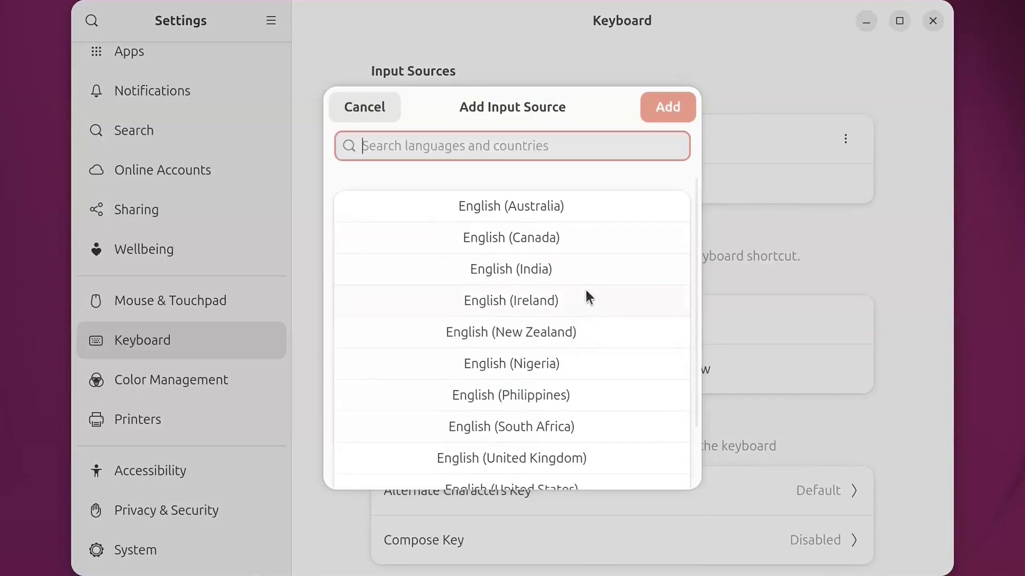
pyautogui.scroll(-2, 586, 291)
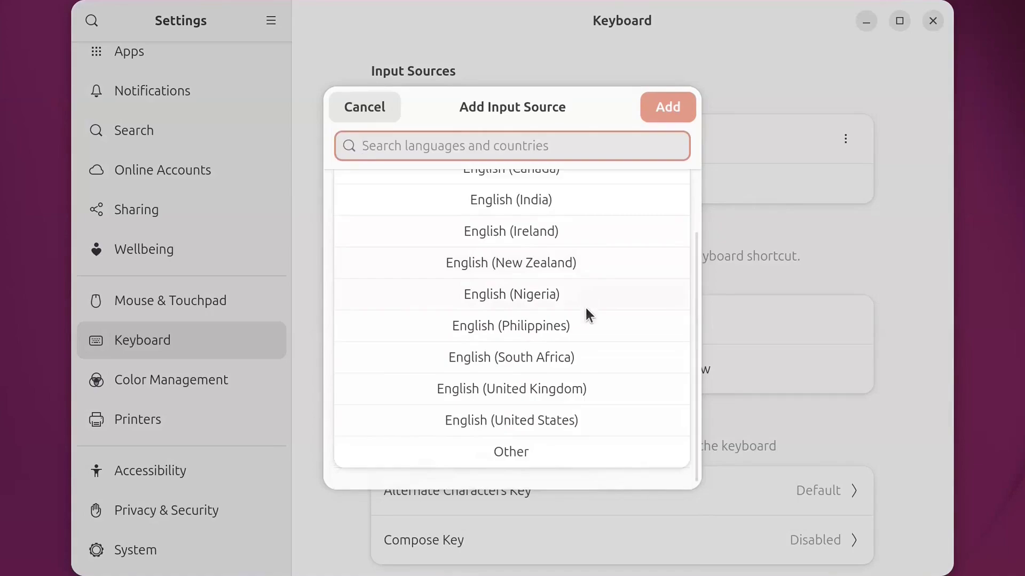
pyautogui.click(581, 449)
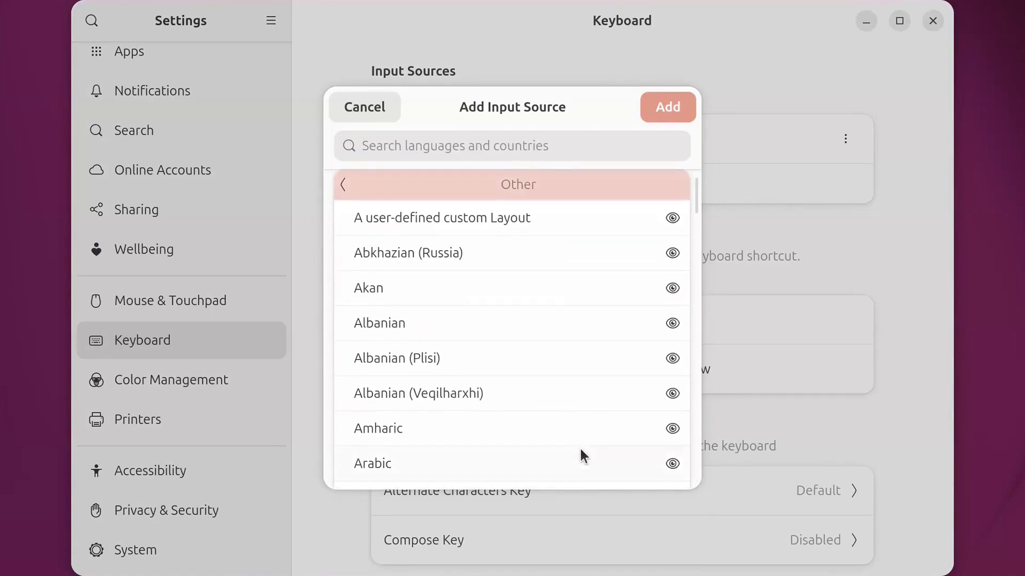
pyautogui.scroll(-10, 580, 450)
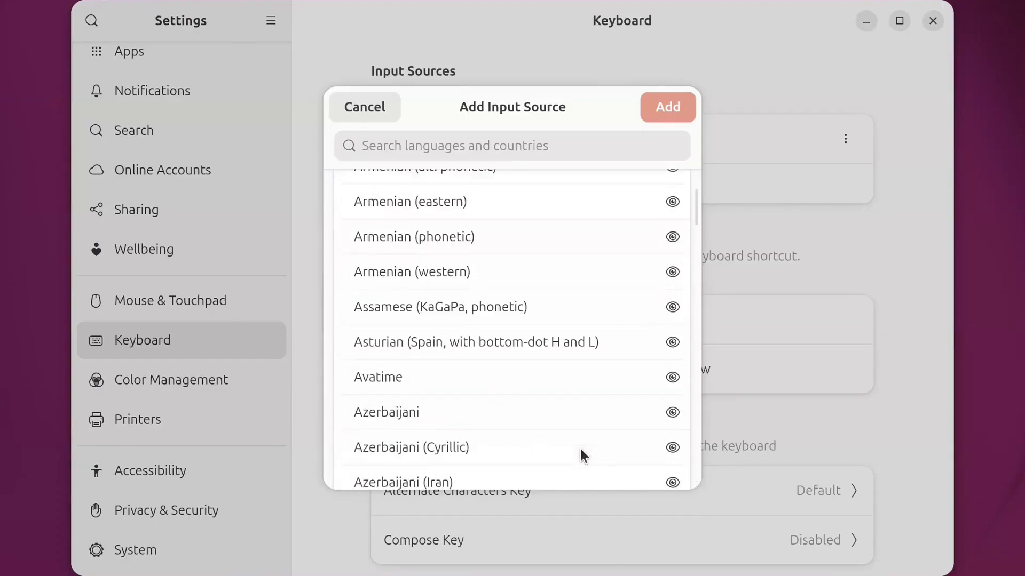
pyautogui.scroll(-15, 581, 449)
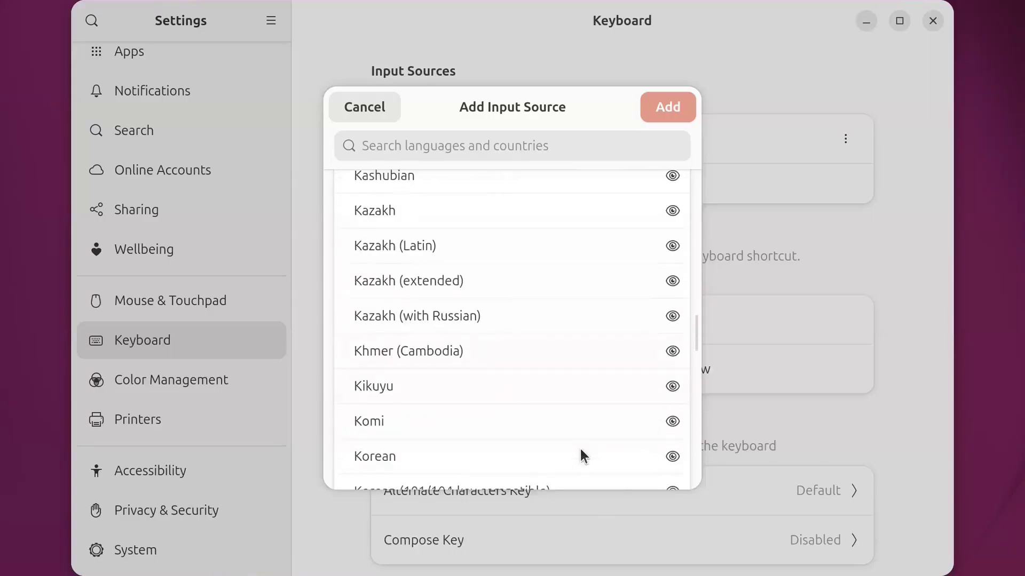
pyautogui.scroll(-3, 581, 456)
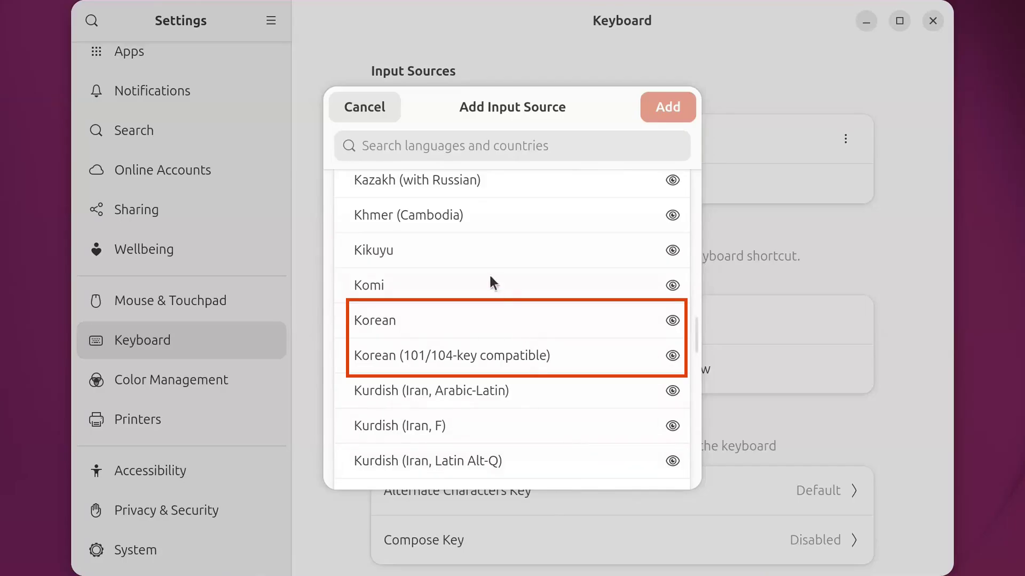
pyautogui.click(392, 107)
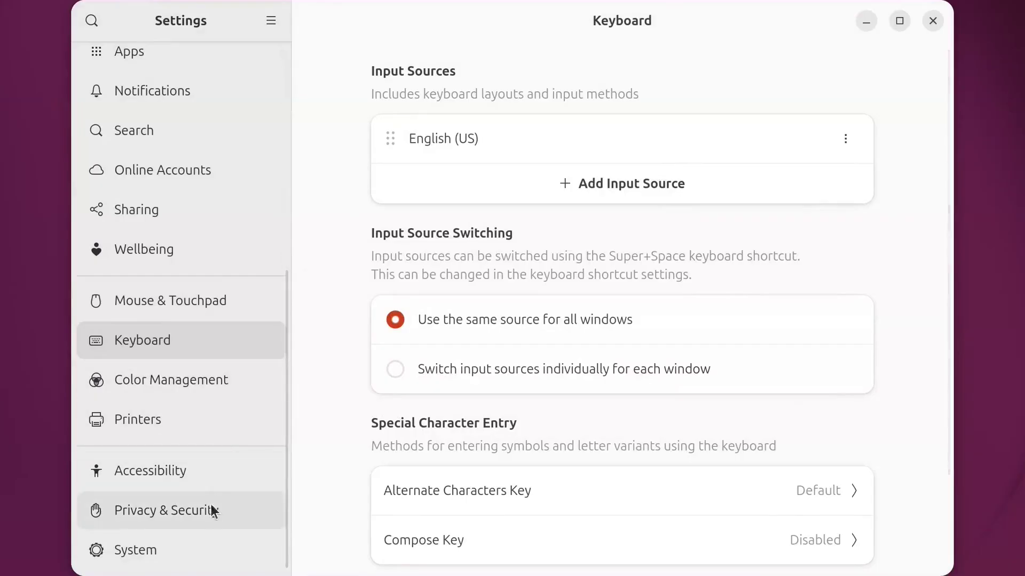
# Open the list of languages to install or remove from the system's Region & Language settings.
pyautogui.click(203, 549)
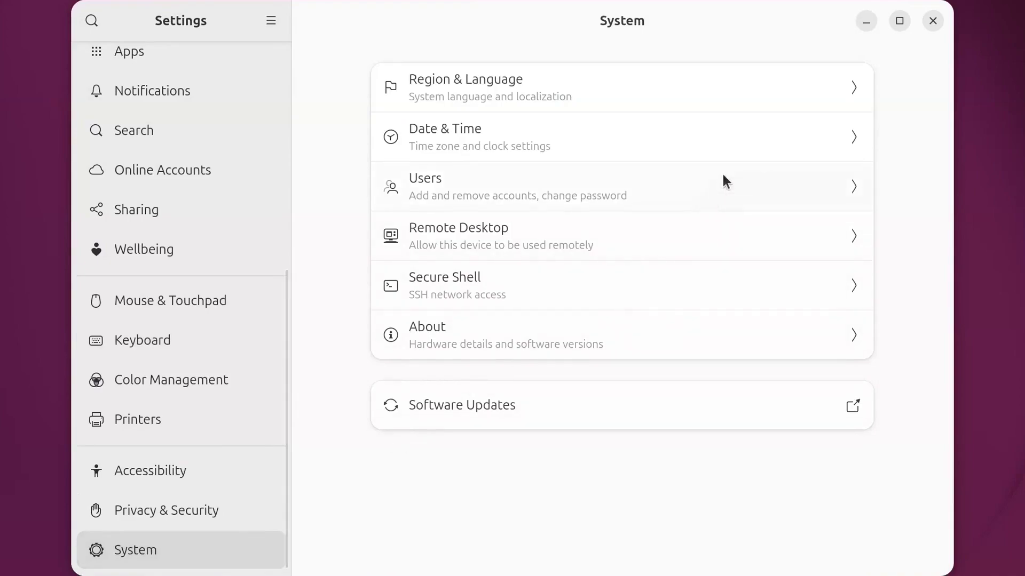
pyautogui.click(829, 88)
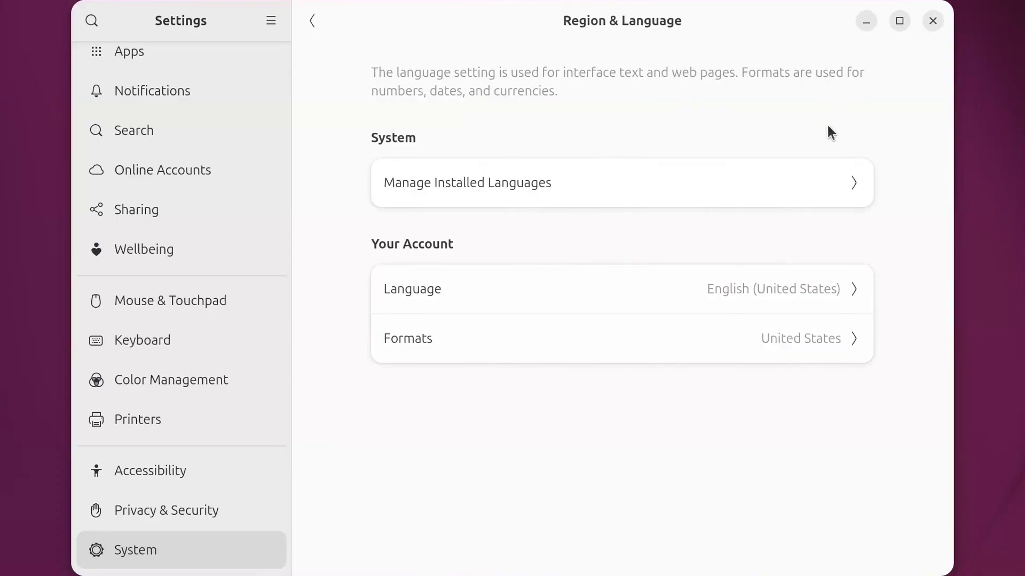
pyautogui.click(833, 180)
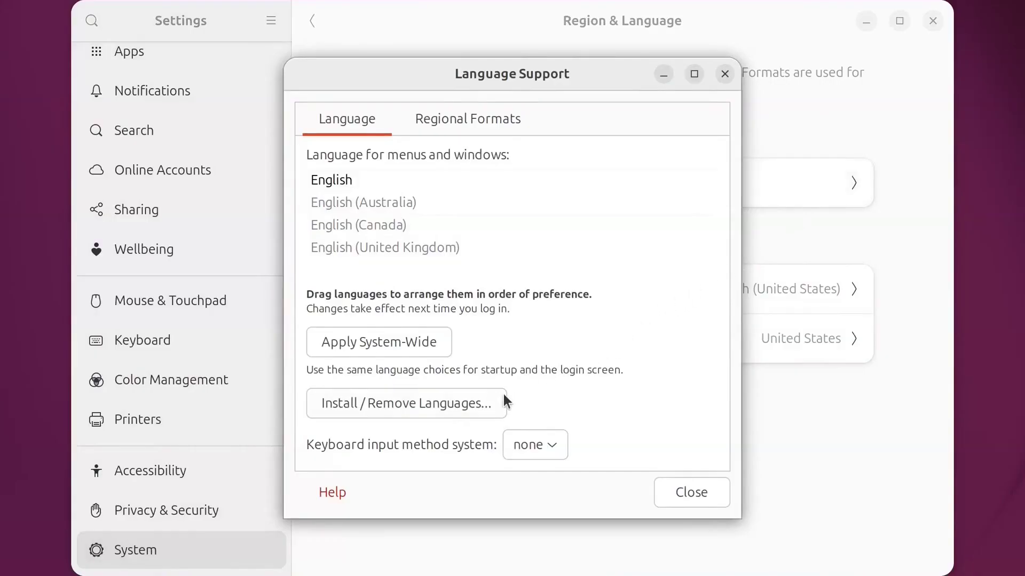
pyautogui.click(492, 404)
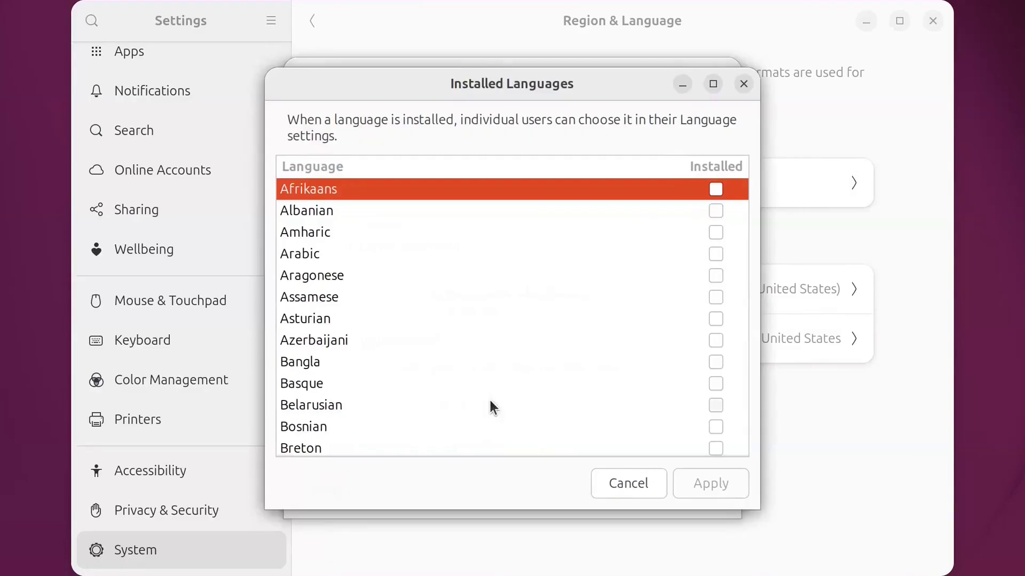
# Select Korean for installation, apply the change and authenticate with the account password.
pyautogui.scroll(-6, 490, 406)
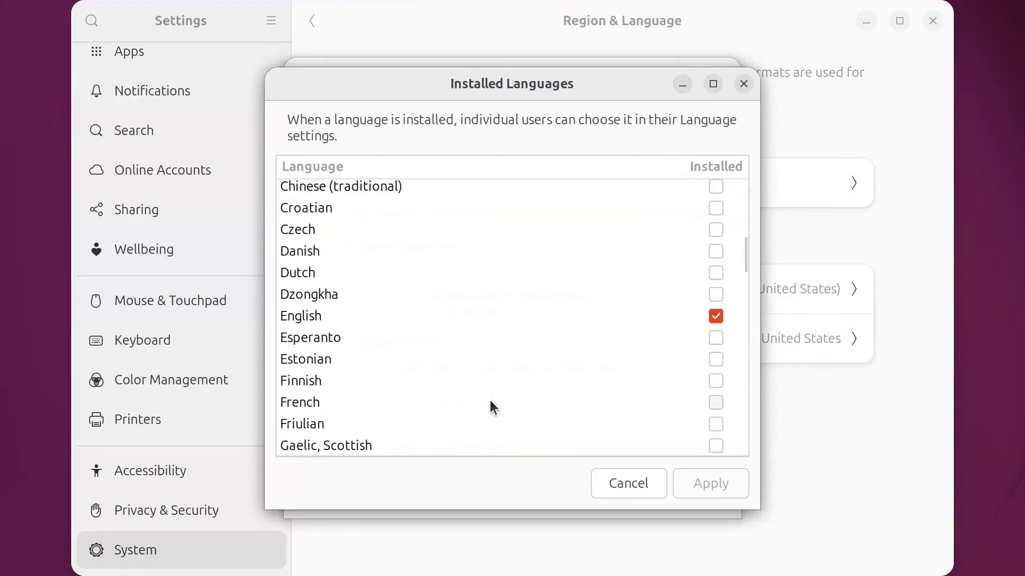
pyautogui.scroll(-6, 490, 401)
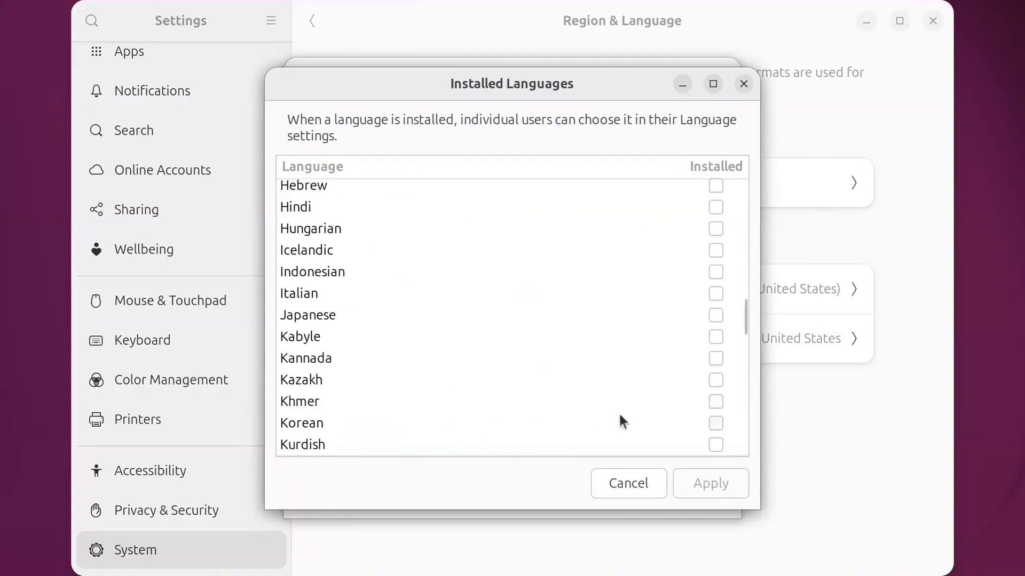
pyautogui.click(714, 425)
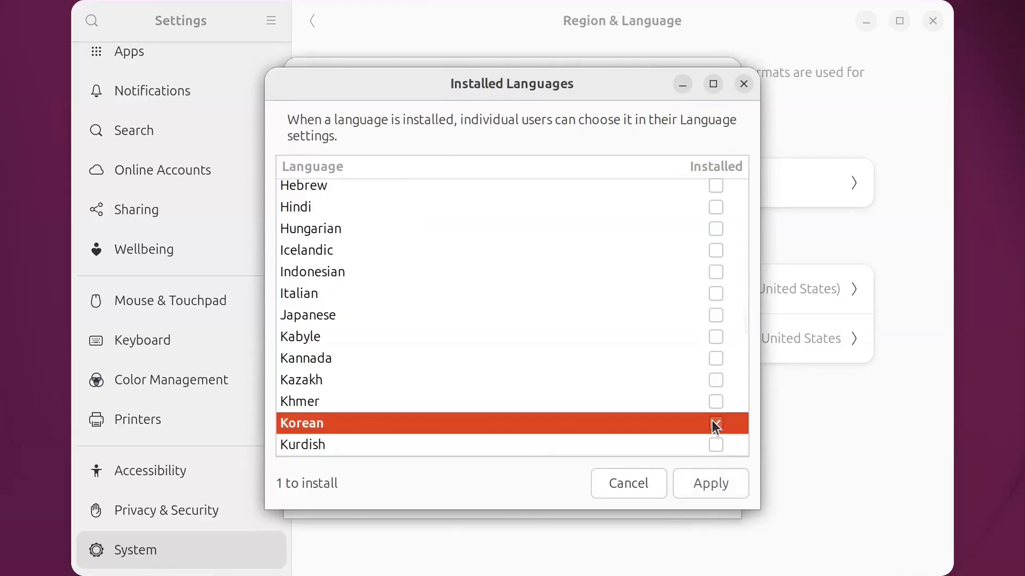
pyautogui.click(730, 485)
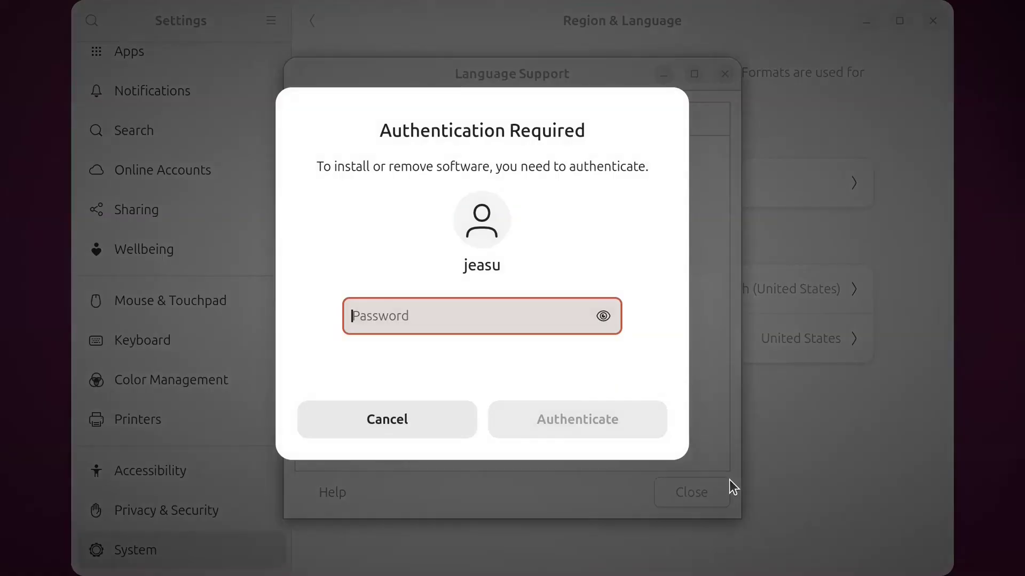
pyautogui.write('••••••••')
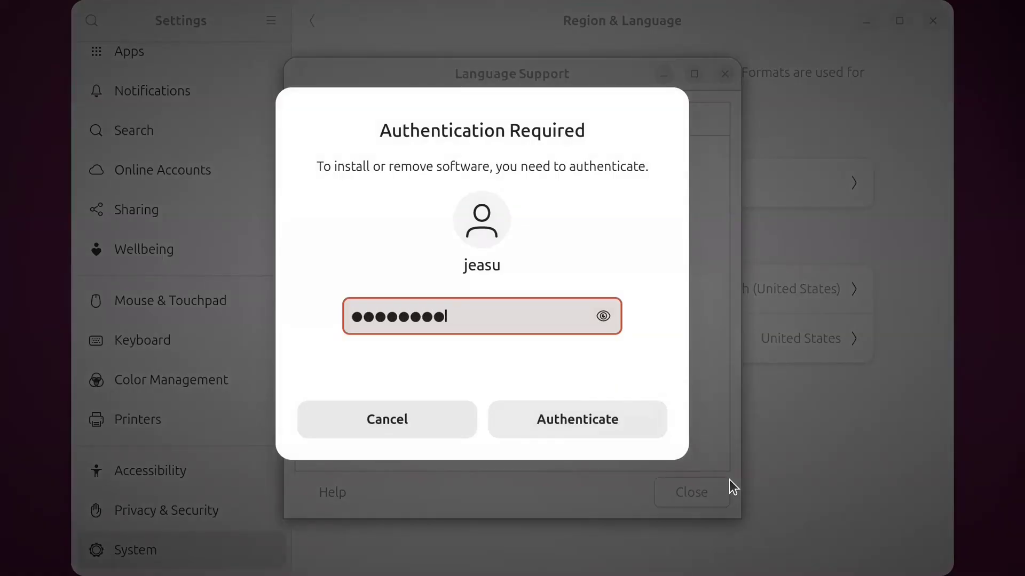
pyautogui.press('Return')
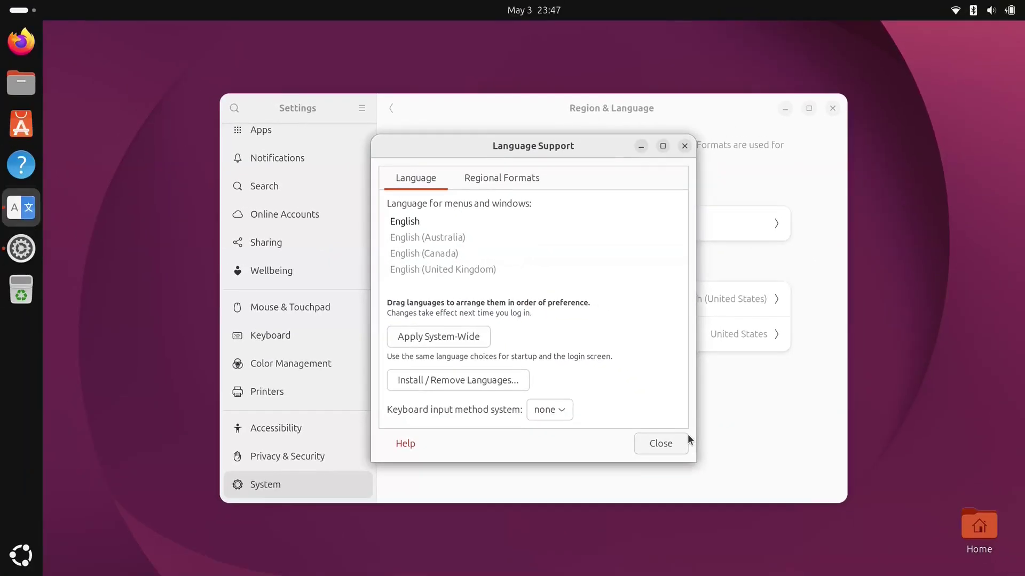
# Close the language support and settings windows, and restart the computer.
pyautogui.click(671, 445)
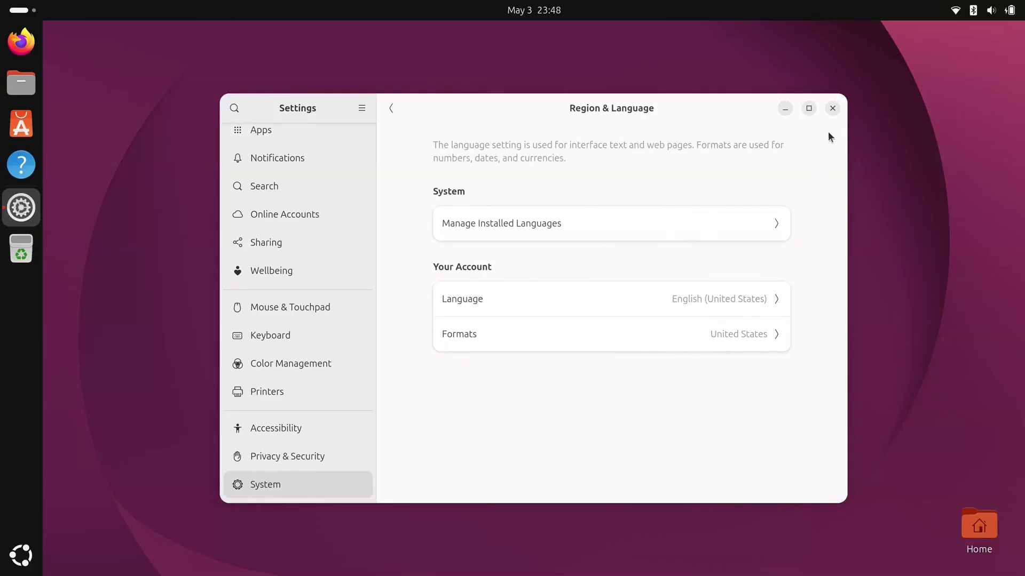
pyautogui.click(833, 108)
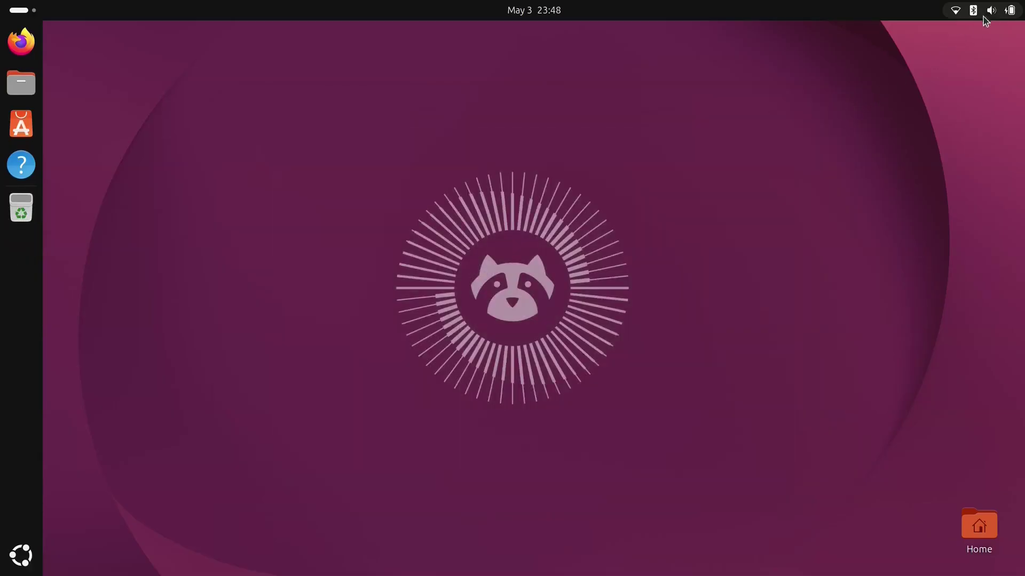
pyautogui.click(996, 12)
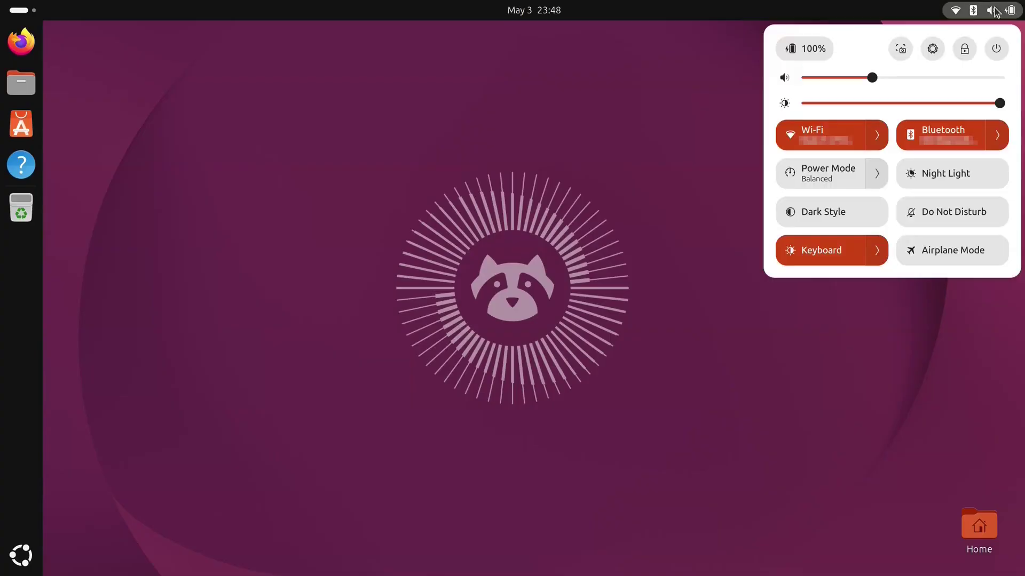
pyautogui.click(996, 49)
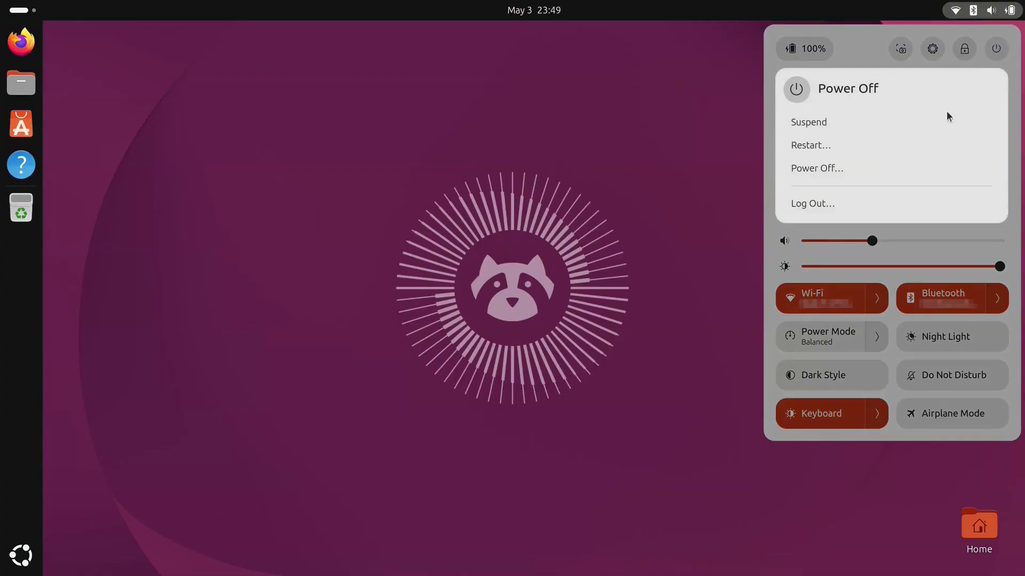
pyautogui.click(918, 145)
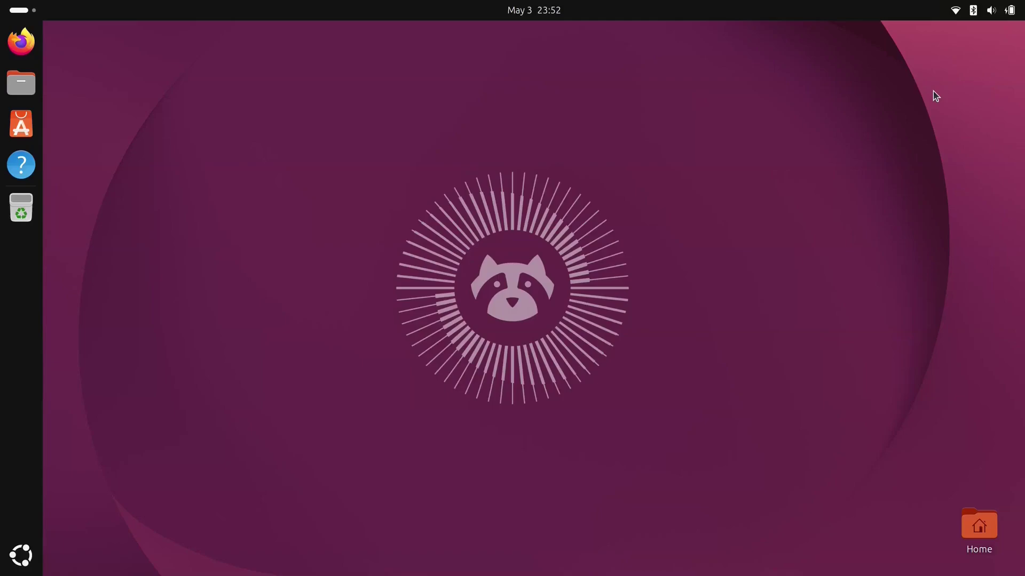
# Open the system settings at the Keyboard page.
pyautogui.click(987, 11)
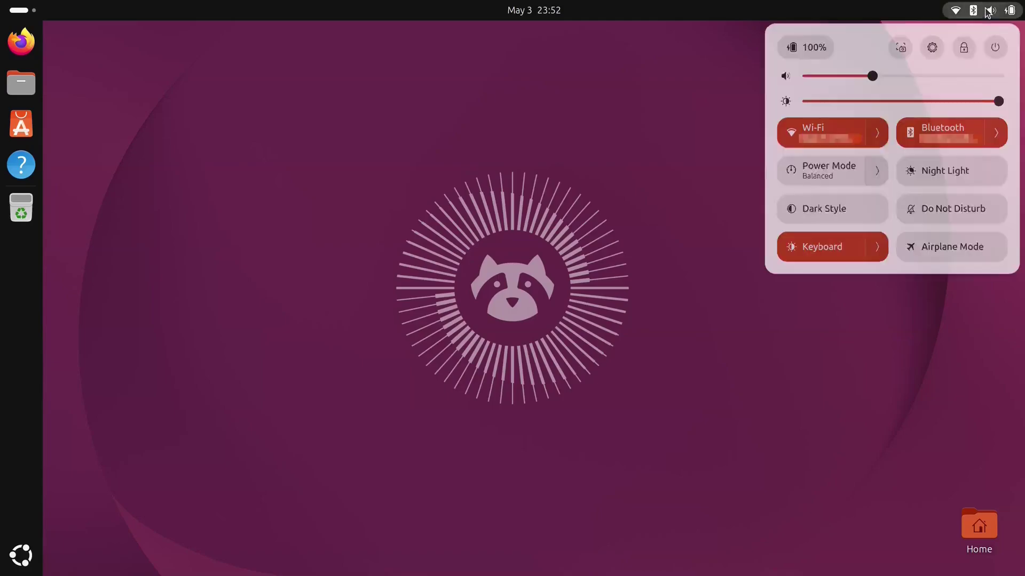
pyautogui.click(933, 47)
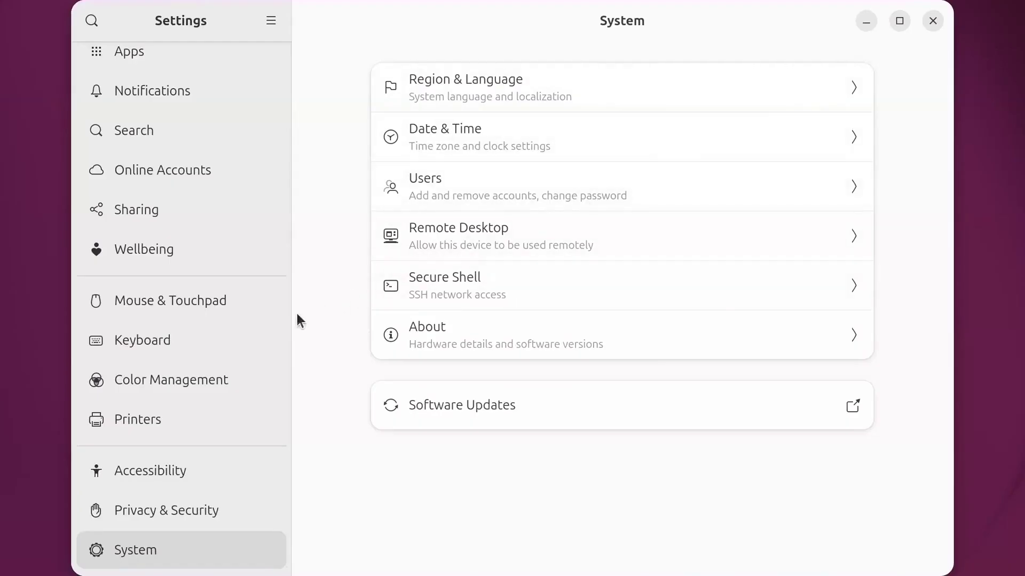
pyautogui.click(205, 348)
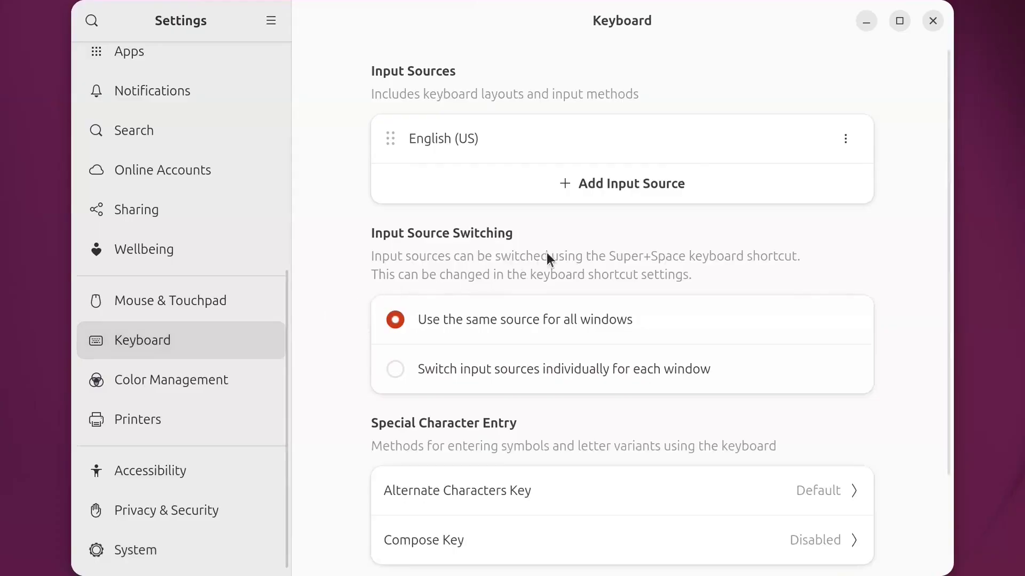
# Add Korean (Hangul) from the other languages as an input source and remove the English (US) source.
pyautogui.click(736, 185)
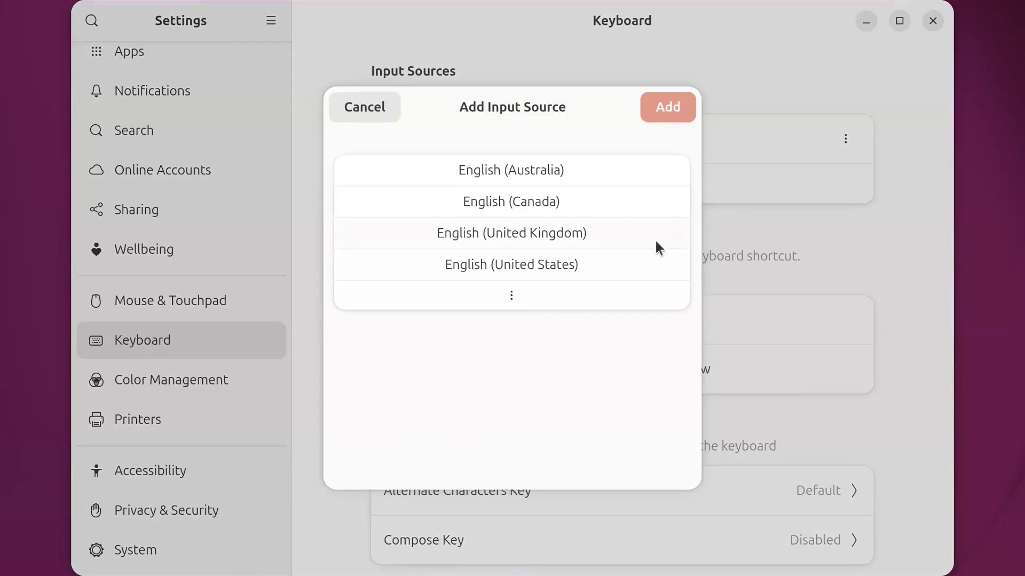
pyautogui.click(574, 294)
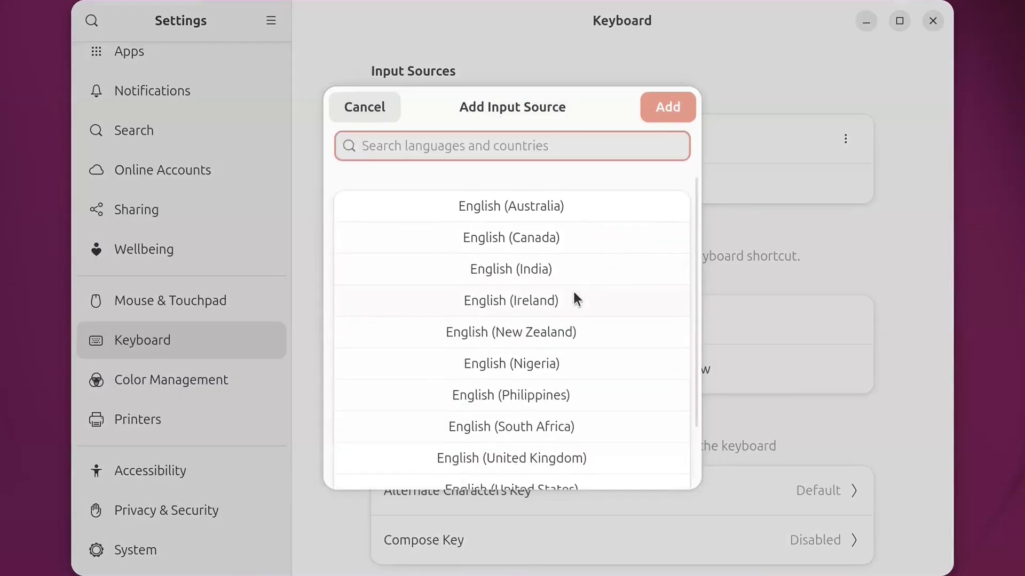
pyautogui.scroll(-2, 575, 294)
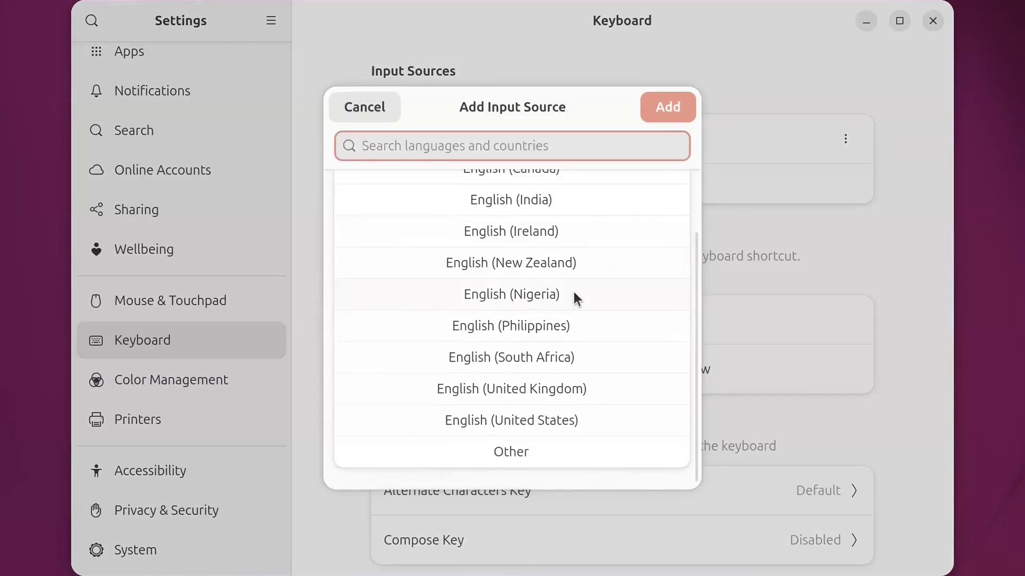
pyautogui.click(557, 452)
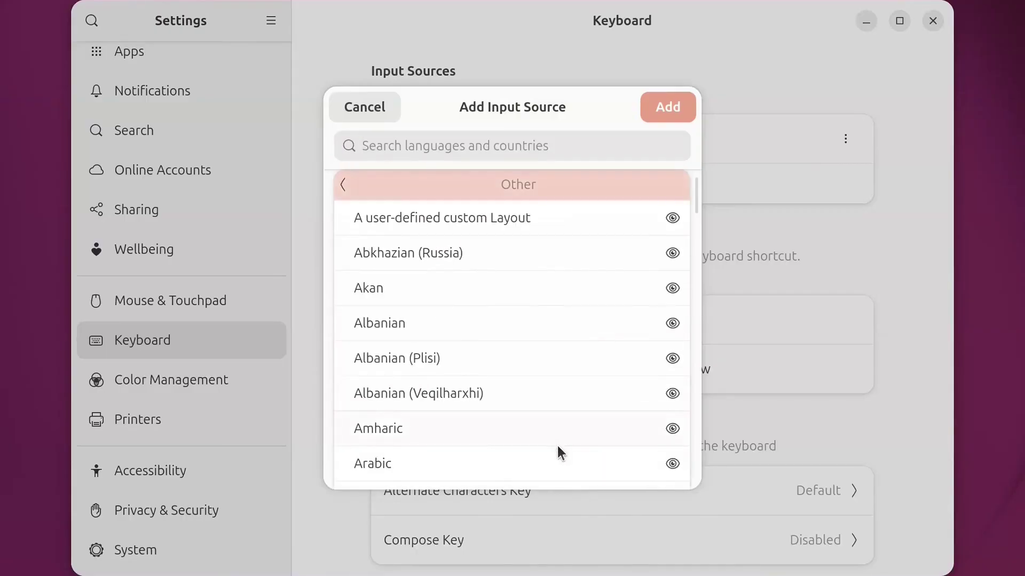
pyautogui.scroll(-3, 557, 446)
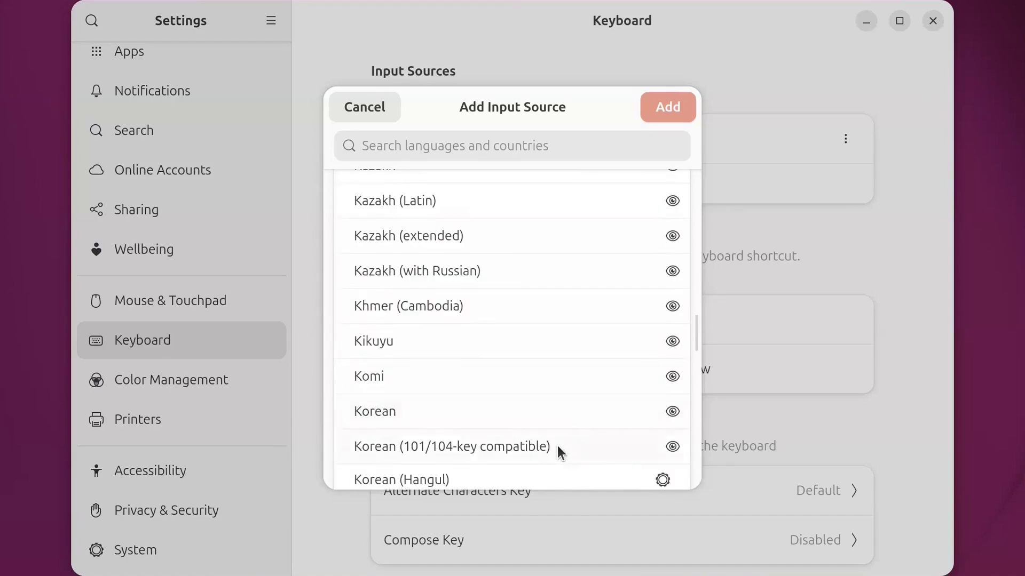
pyautogui.scroll(-3, 558, 449)
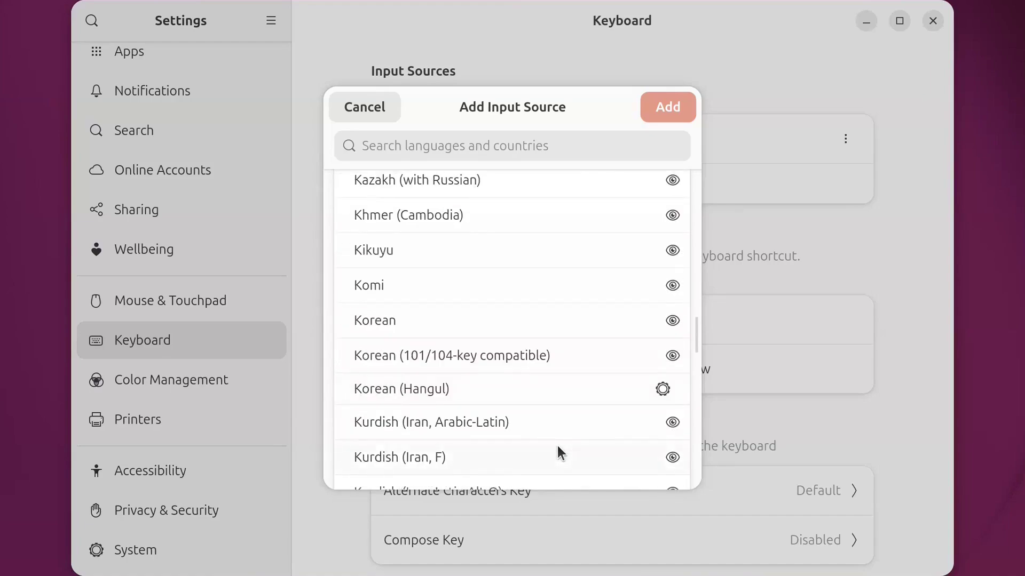
pyautogui.click(565, 389)
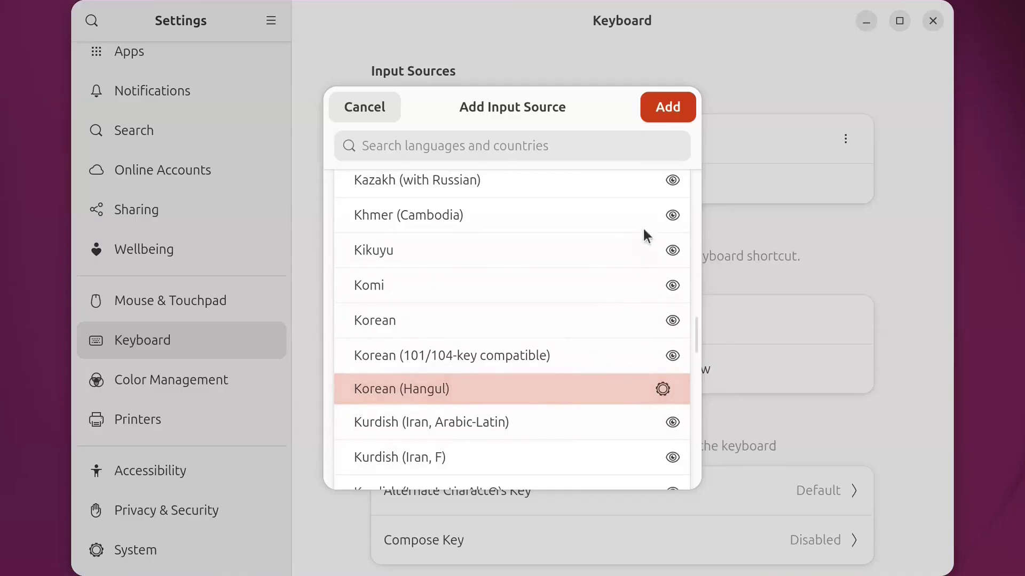
pyautogui.click(678, 112)
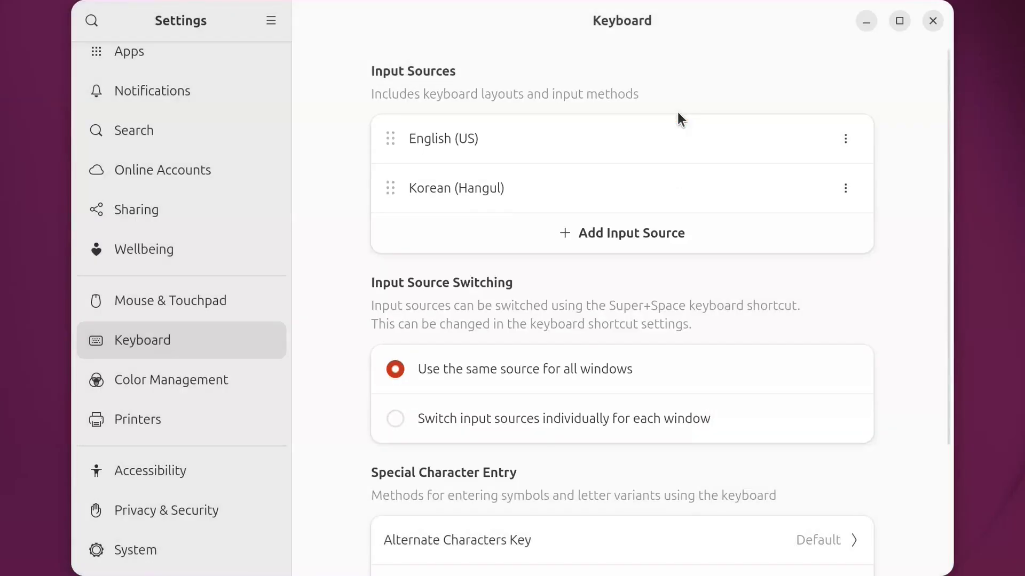
pyautogui.click(846, 138)
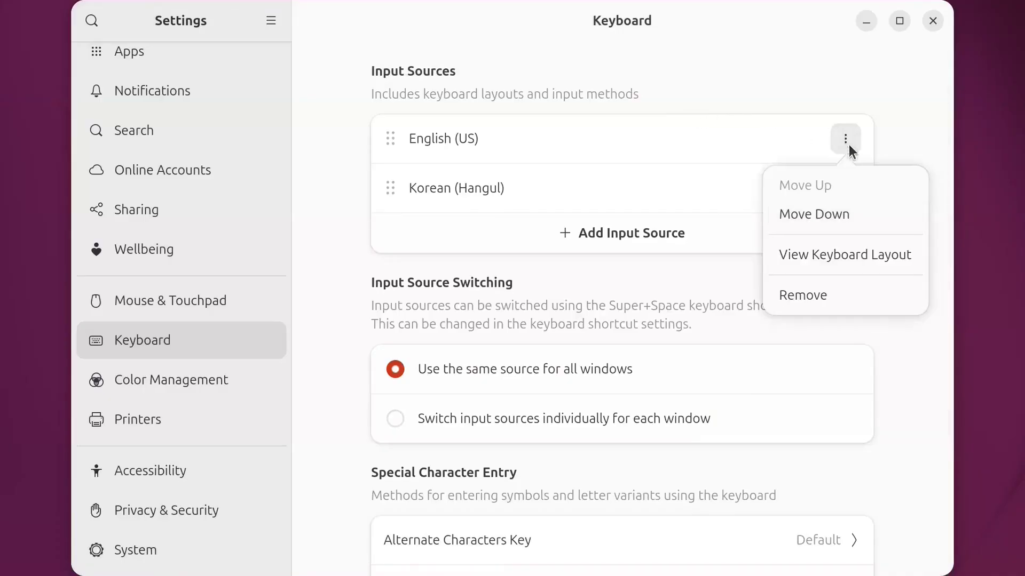
pyautogui.click(878, 296)
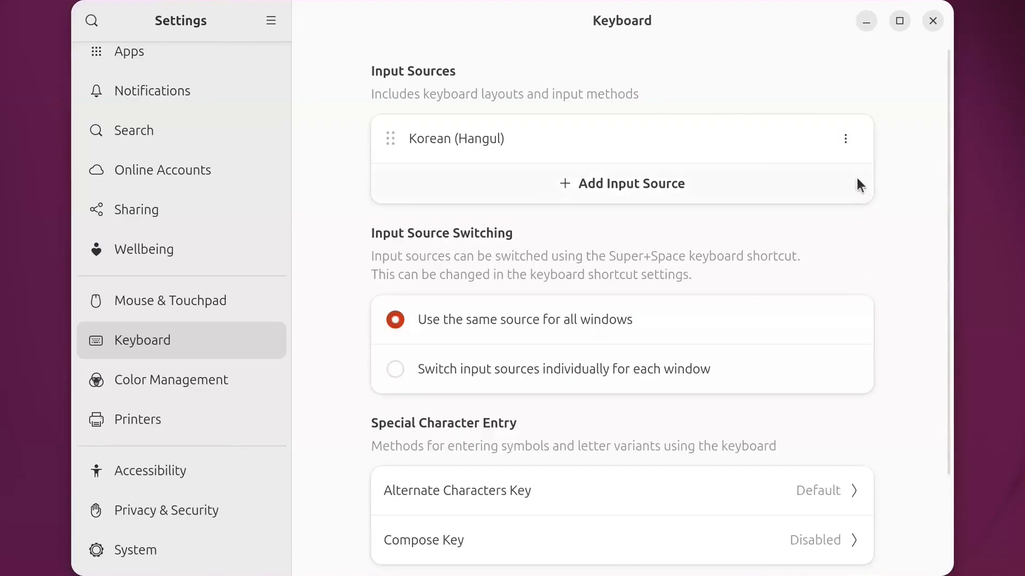
# In the Korean (Hangul) preferences, remove F9 from the Hanja keys and confirm the setup.
pyautogui.click(847, 142)
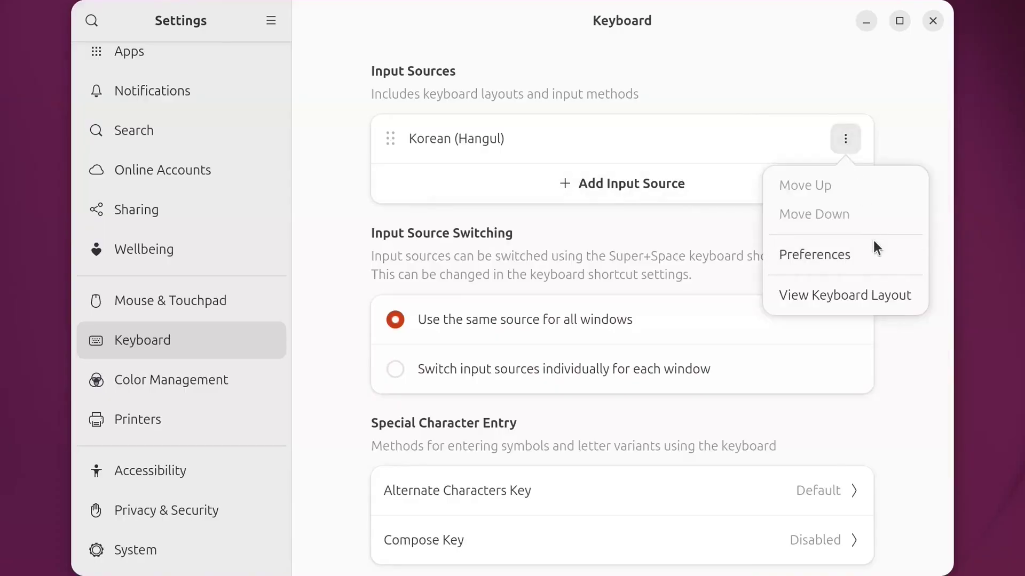
pyautogui.click(879, 253)
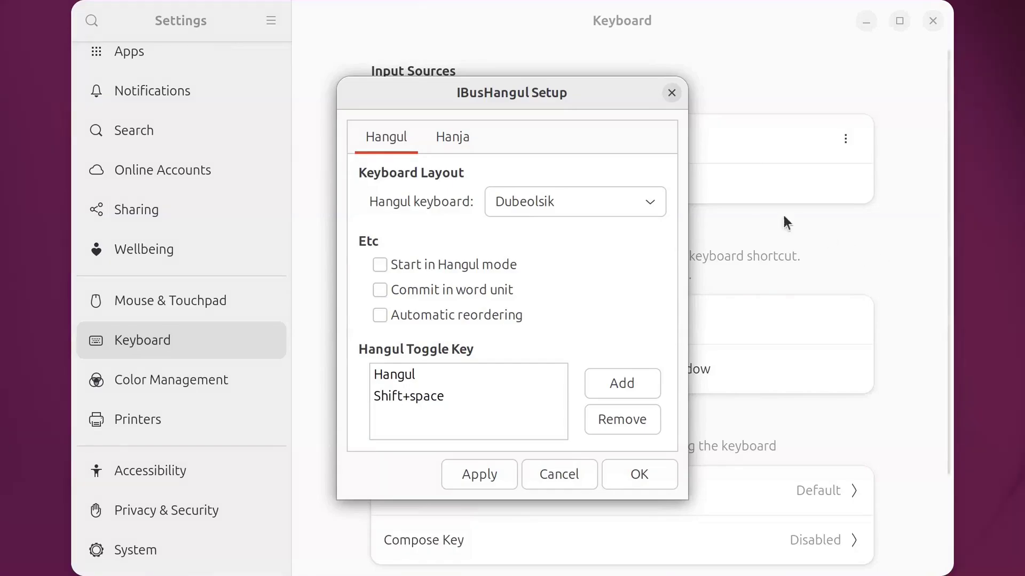
pyautogui.click(458, 137)
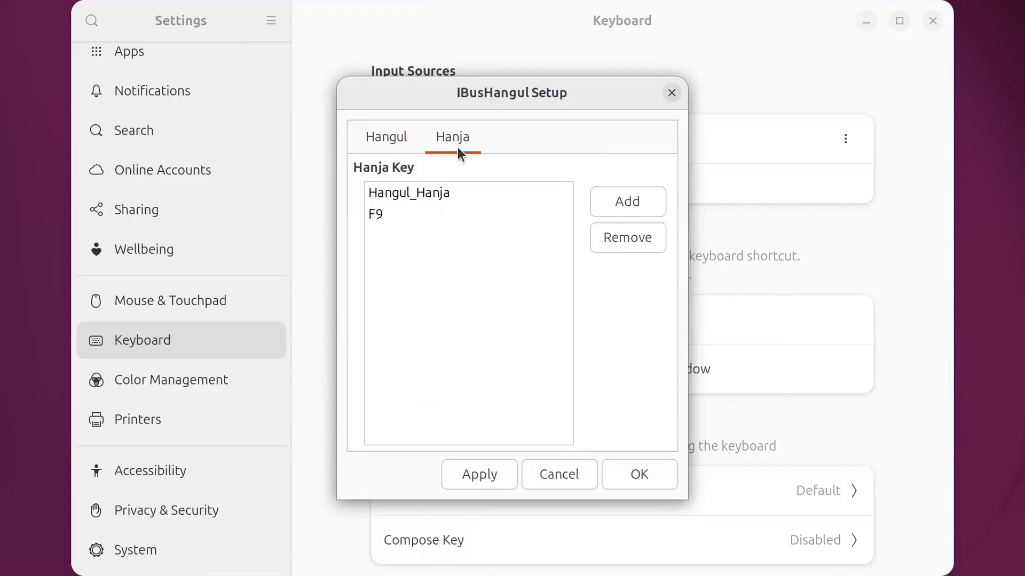
pyautogui.click(439, 215)
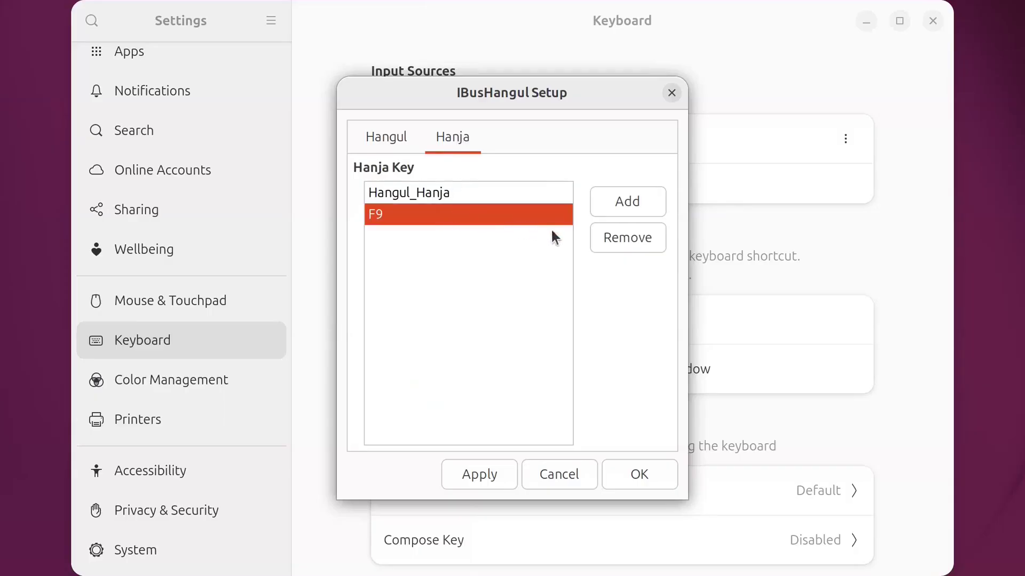
pyautogui.click(617, 239)
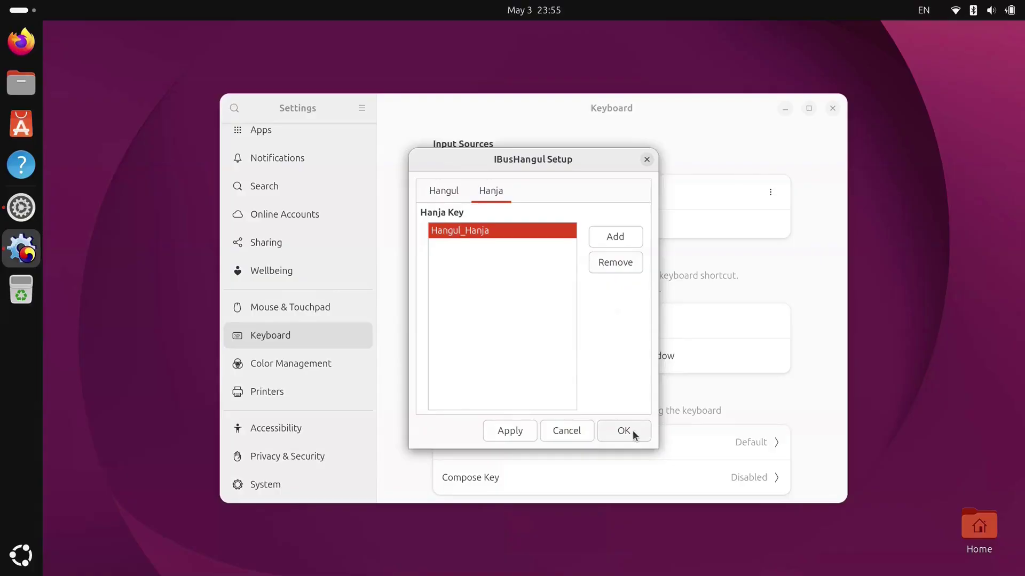
pyautogui.click(623, 431)
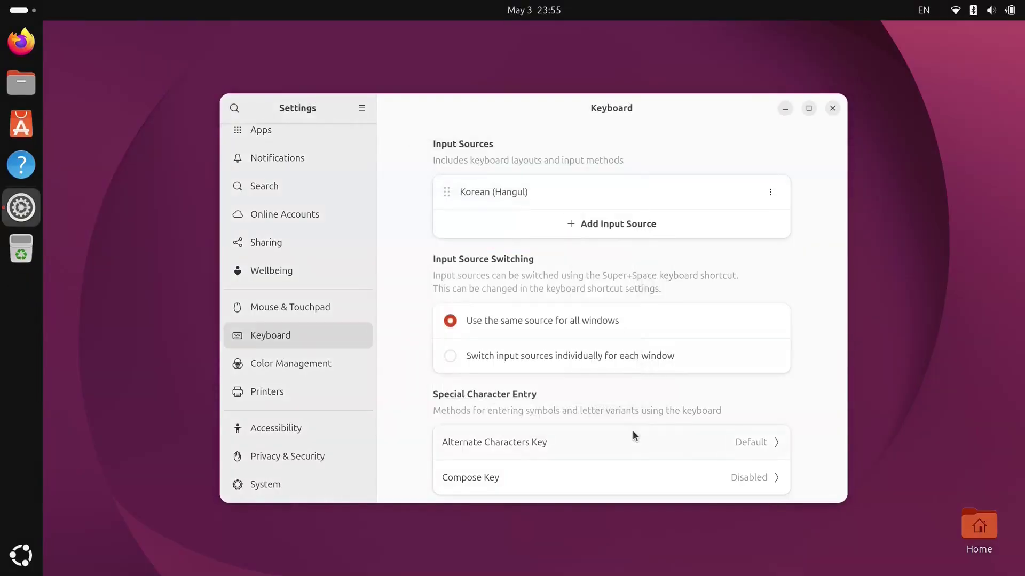
# Open a terminal and begin a gsettings set command for the xkb-options key of org.gnome.desktop.input-sources, with an empty double-quoted value.
pyautogui.hotkey('ctrl', 'alt', 't')
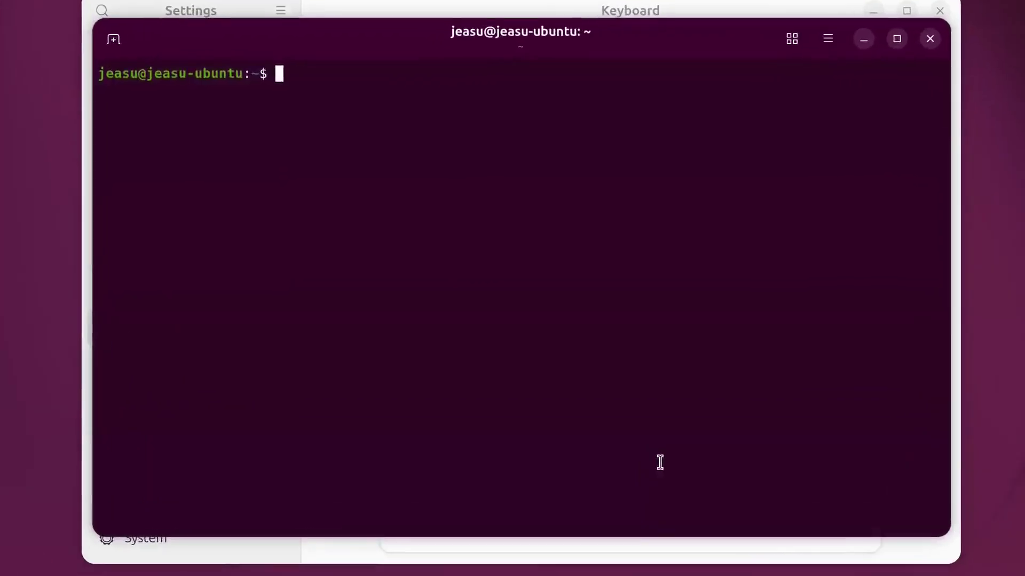
pyautogui.write('gse')
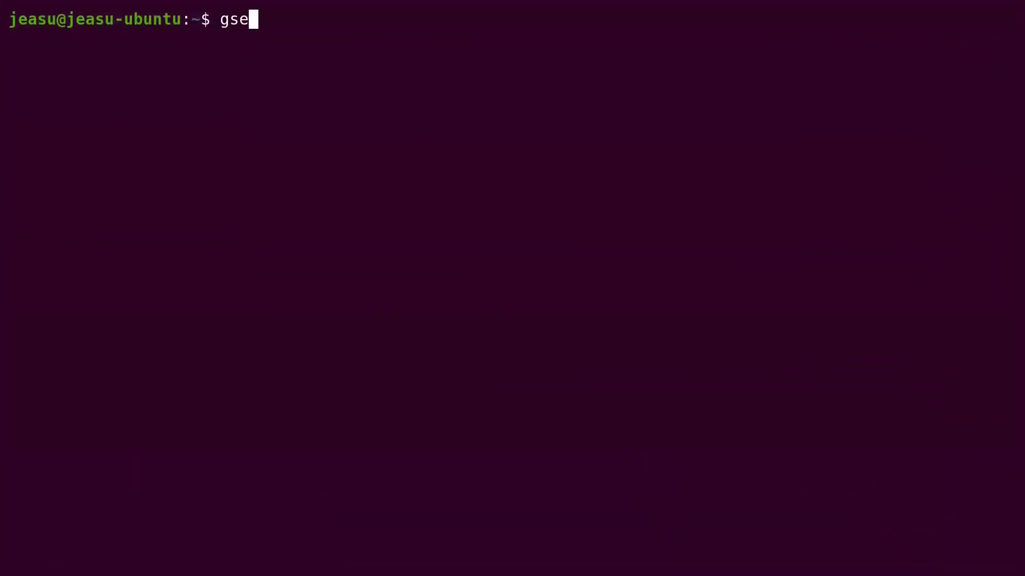
pyautogui.write('ttings set o')
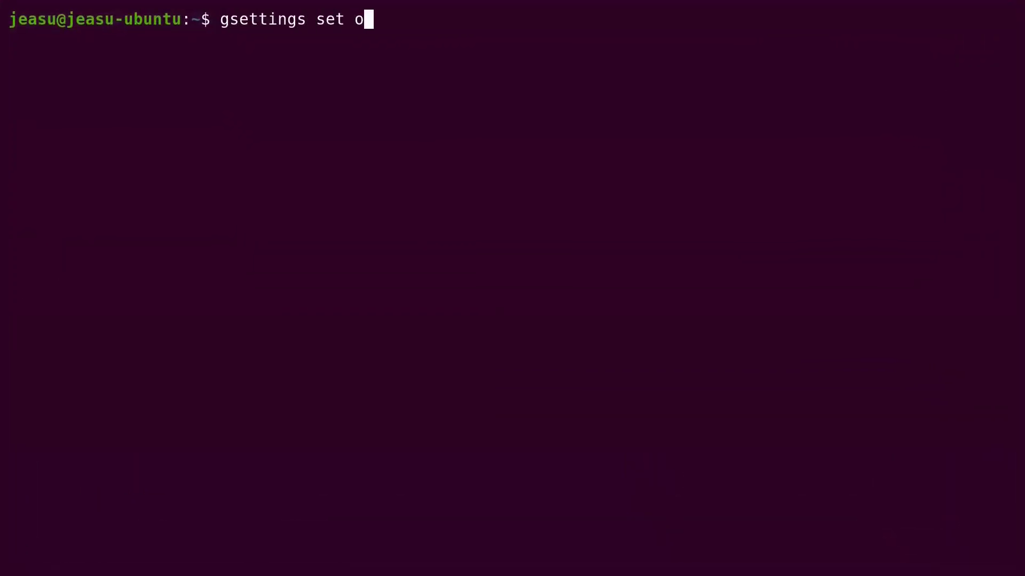
pyautogui.write('rg.gnome.')
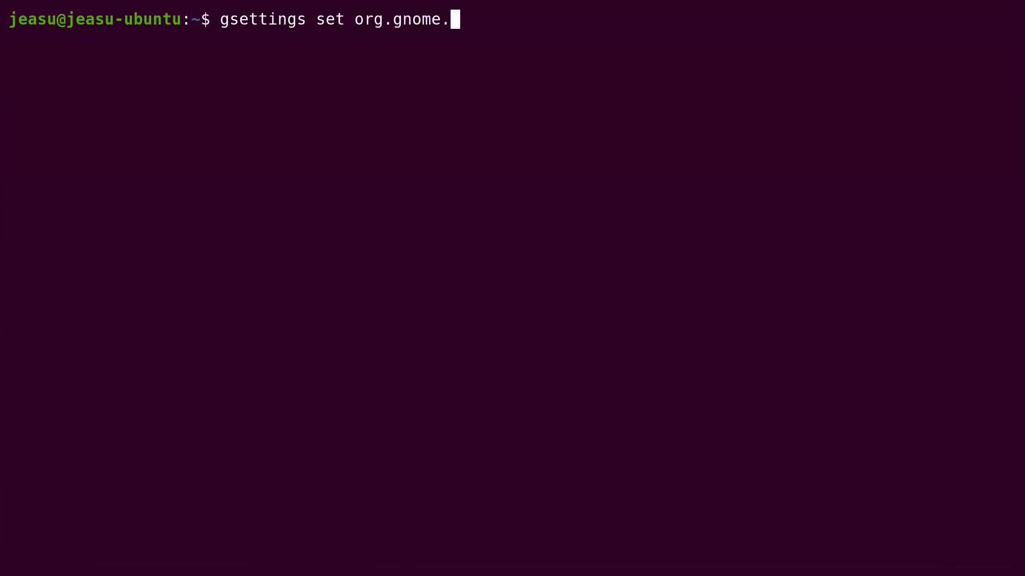
pyautogui.write('desktop.inp')
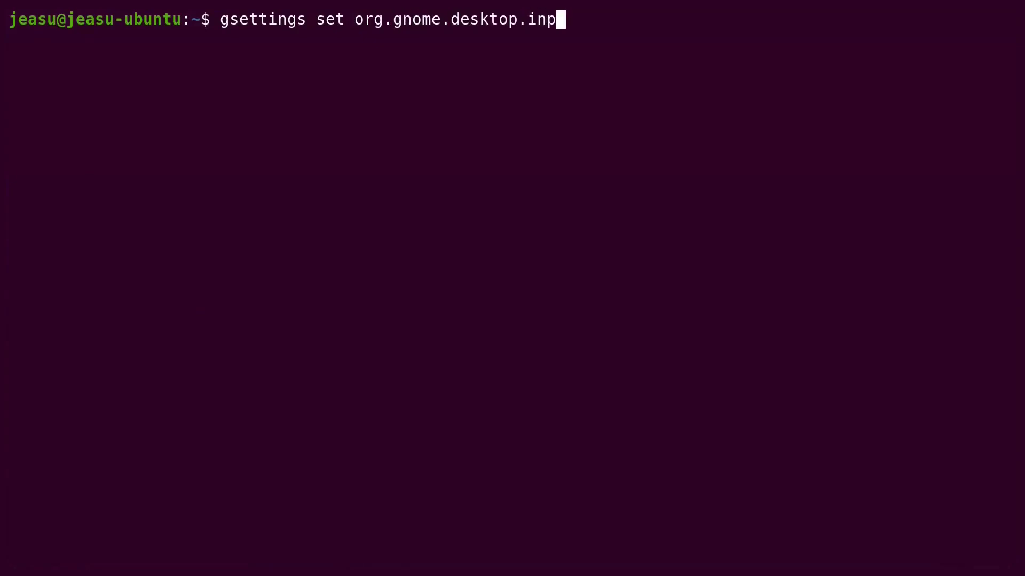
pyautogui.press('Tab')
pyautogui.write('xkb-o')
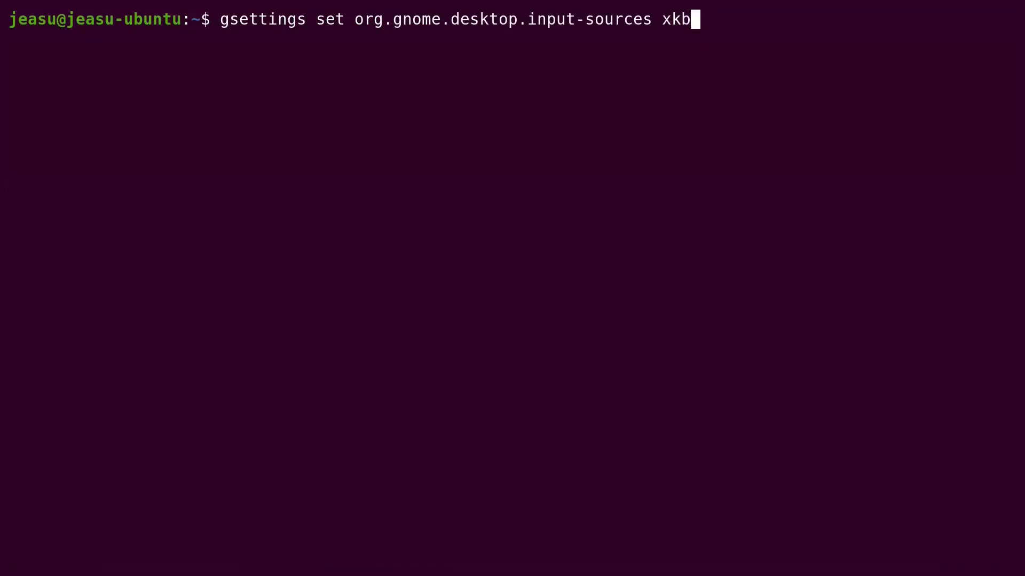
pyautogui.press('Tab')
pyautogui.write('""')
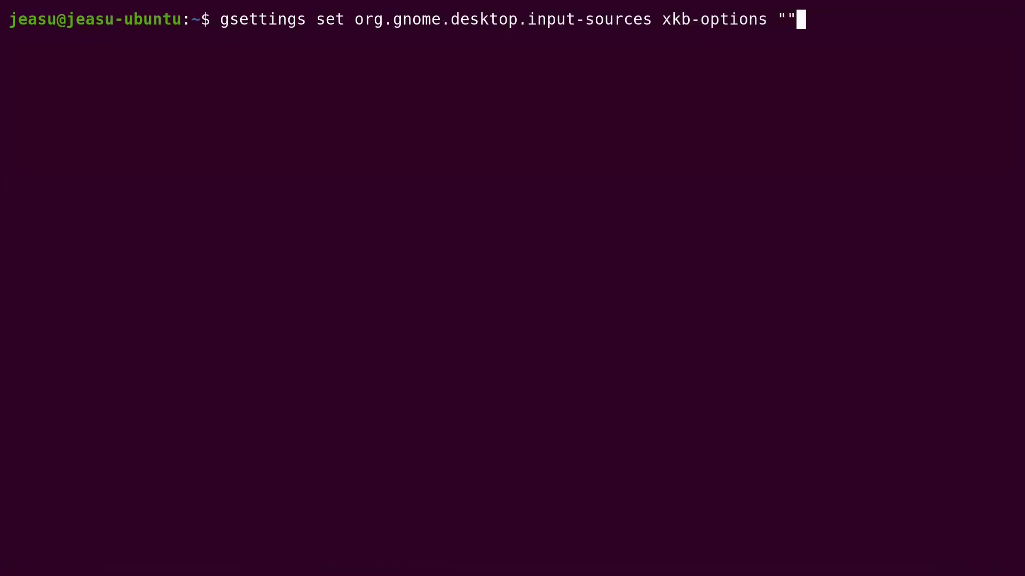
# Fill the quoted value with a bracketed list holding the single-quoted option 'korean:ralt_hangul'.
pyautogui.press('Left')
pyautogui.write("['']")
pyautogui.press('Left')
pyautogui.write("''")
pyautogui.press('Left')
pyautogui.write('korean')
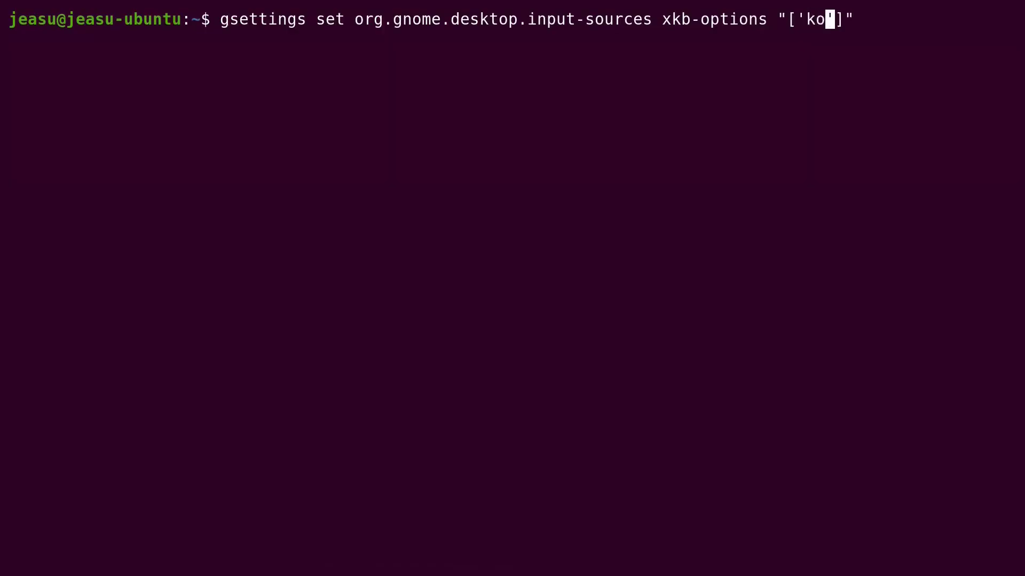
pyautogui.write(':ralt')
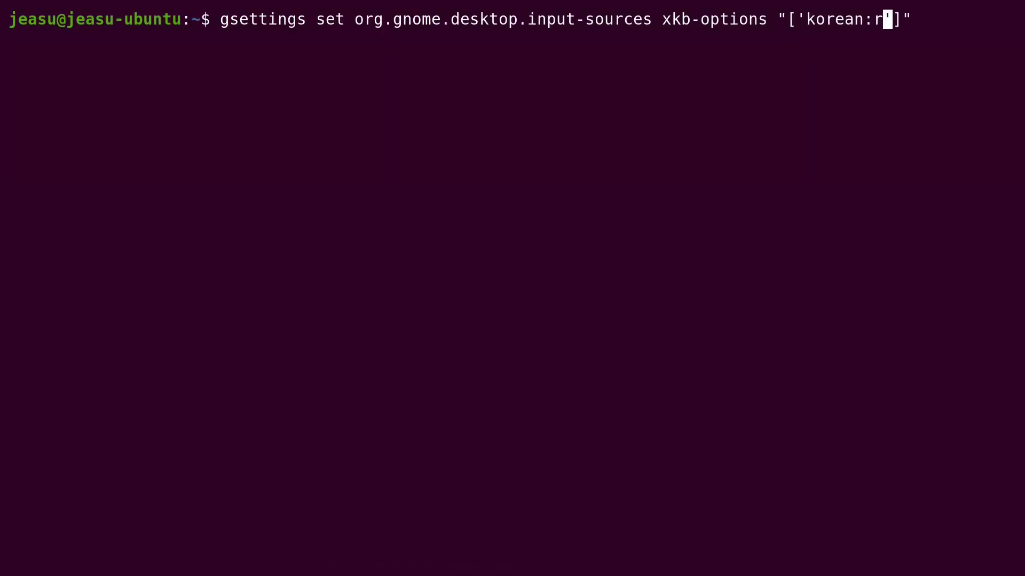
pyautogui.write('_hangu')
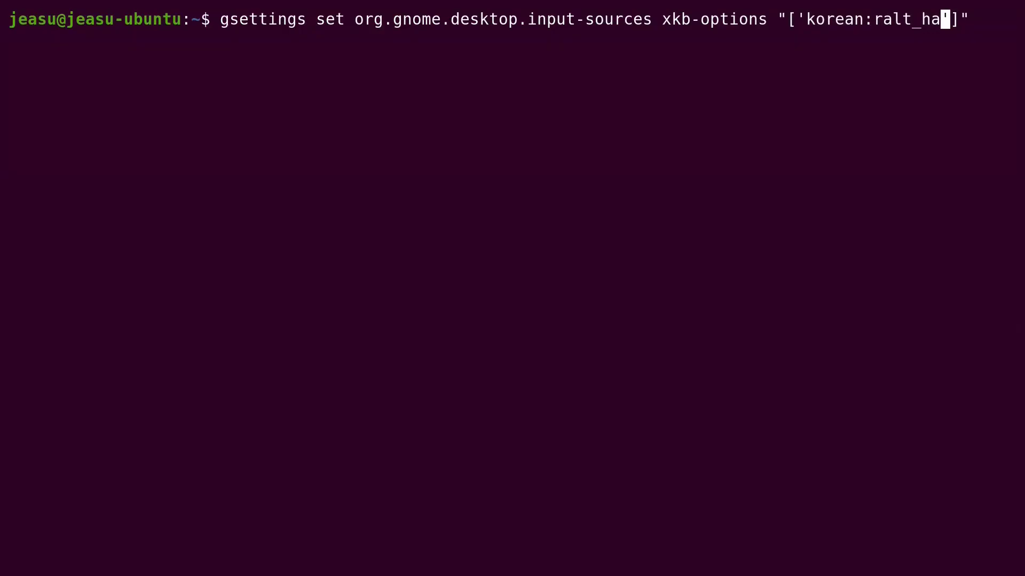
pyautogui.write('l')
pyautogui.press('Right')
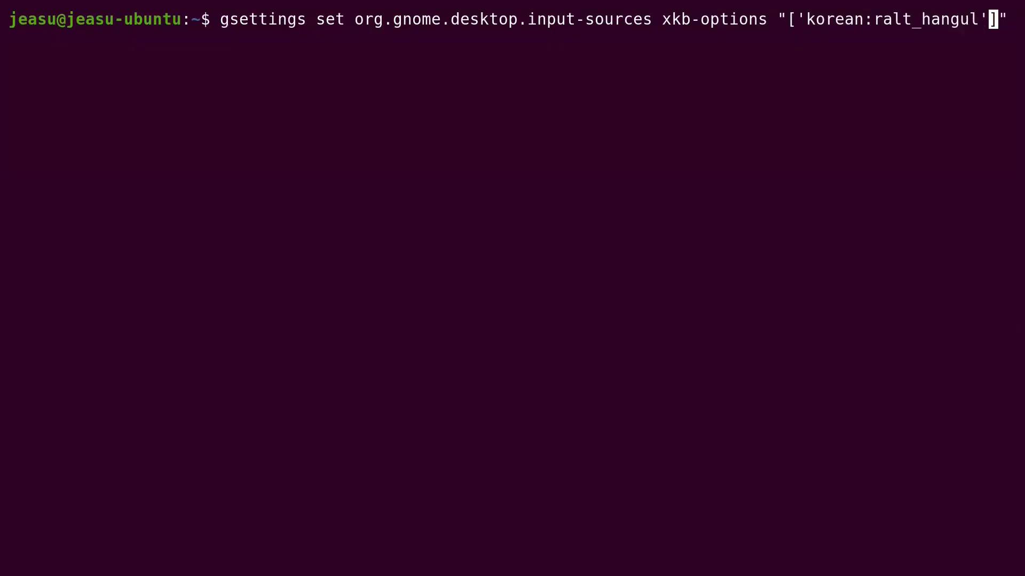
# Append 'korean:rctrl_hanja' as the second option in the bracketed list and run the command.
pyautogui.write(", 'ko")
pyautogui.write("'")
pyautogui.press('Left')
pyautogui.write('korean:r')
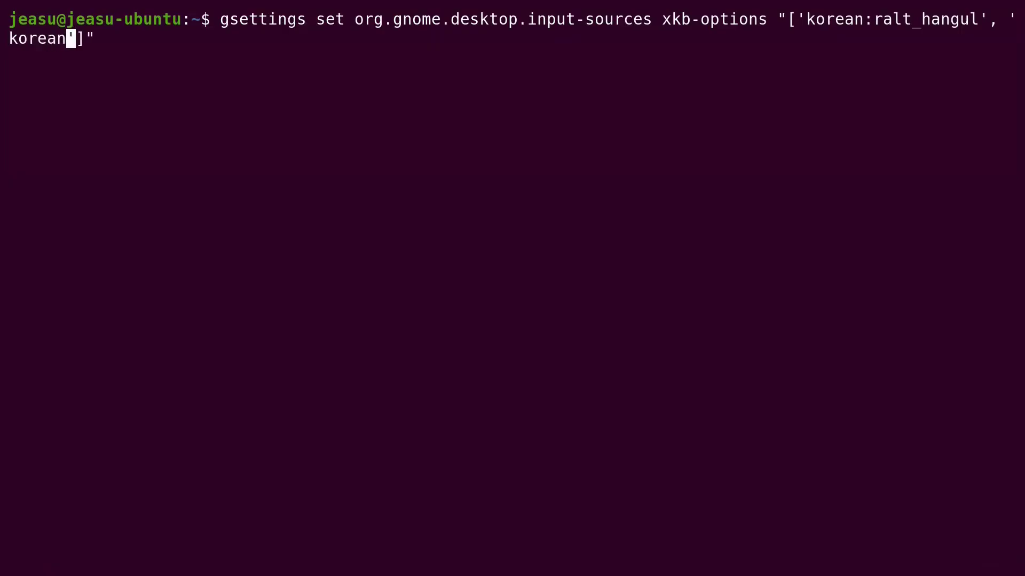
pyautogui.write('ctrl_')
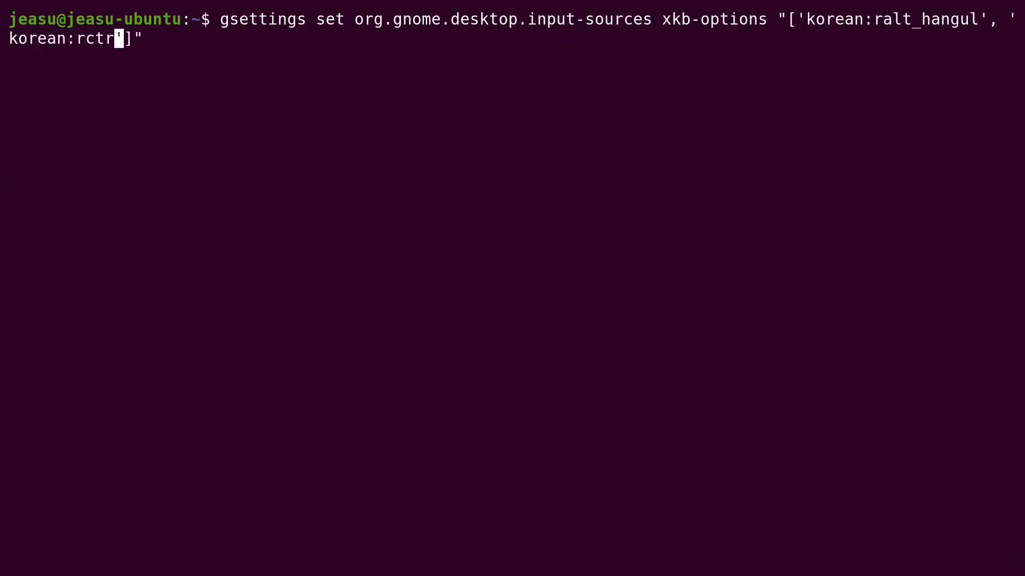
pyautogui.write('hanja')
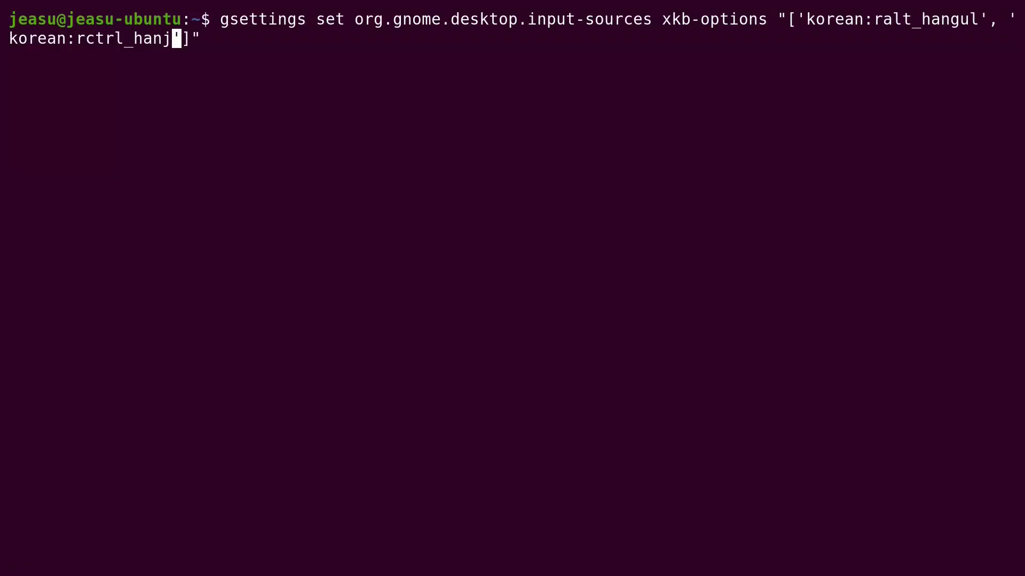
pyautogui.press('Return')
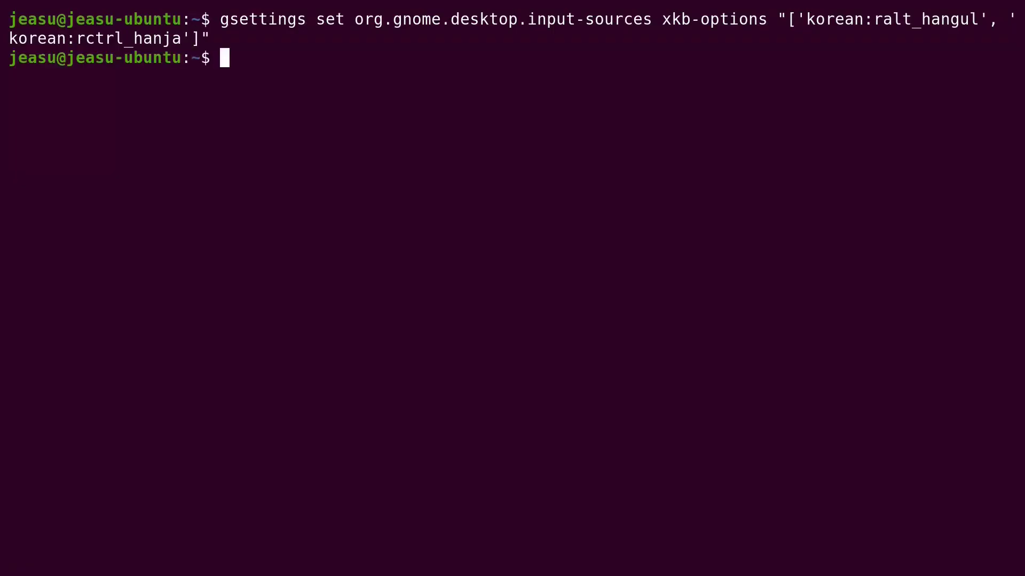
# Begin a gsettings get command with the schema prefix org.freedesktop.ibus.
pyautogui.write('gse')
pyautogui.press('Tab')
pyautogui.write('get o')
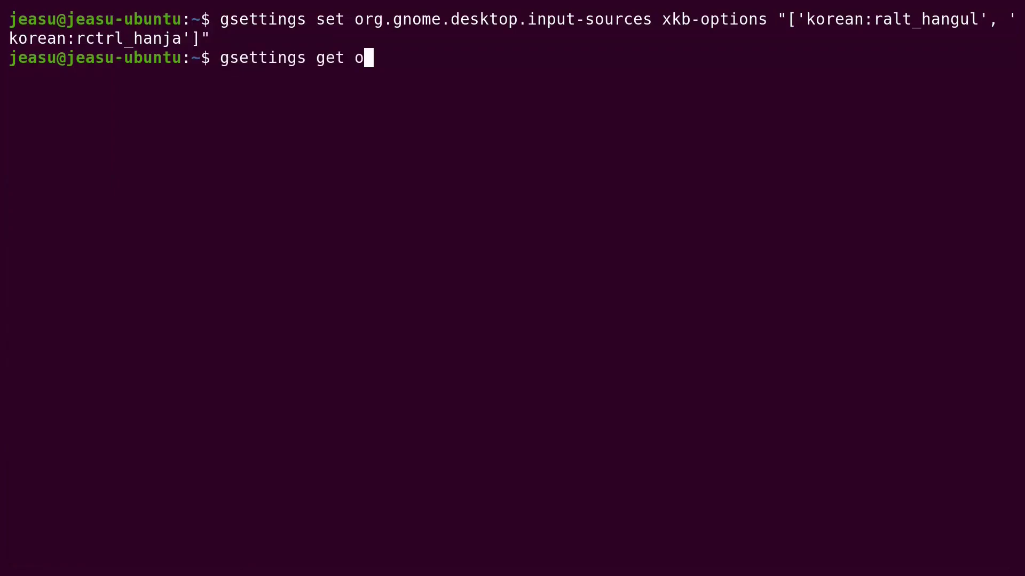
pyautogui.press('Tab')
pyautogui.write('f')
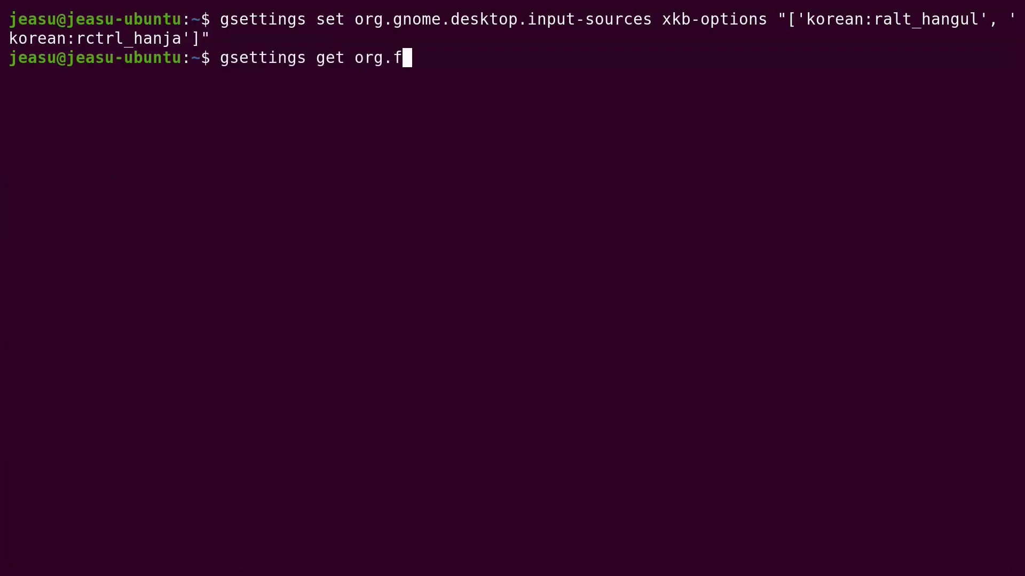
pyautogui.press('Tab')
pyautogui.write('i')
pyautogui.press('Tab')
pyautogui.write('.')
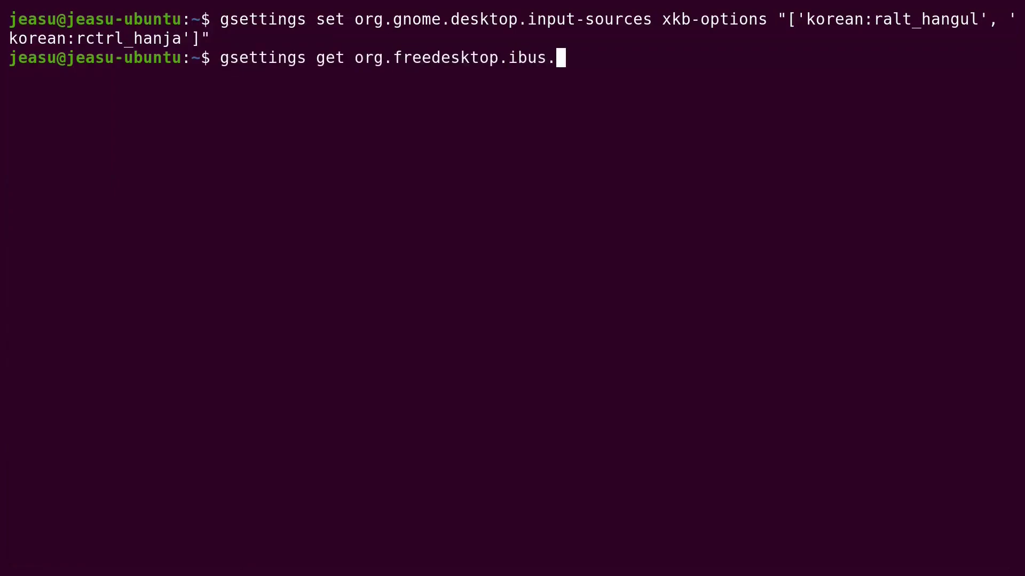
# Complete the schema as org.freedesktop.ibus.engine.hangul, add the switch-keys key and run the command.
pyautogui.write('e')
pyautogui.press('Tab')
pyautogui.write('h')
pyautogui.press('Tab')
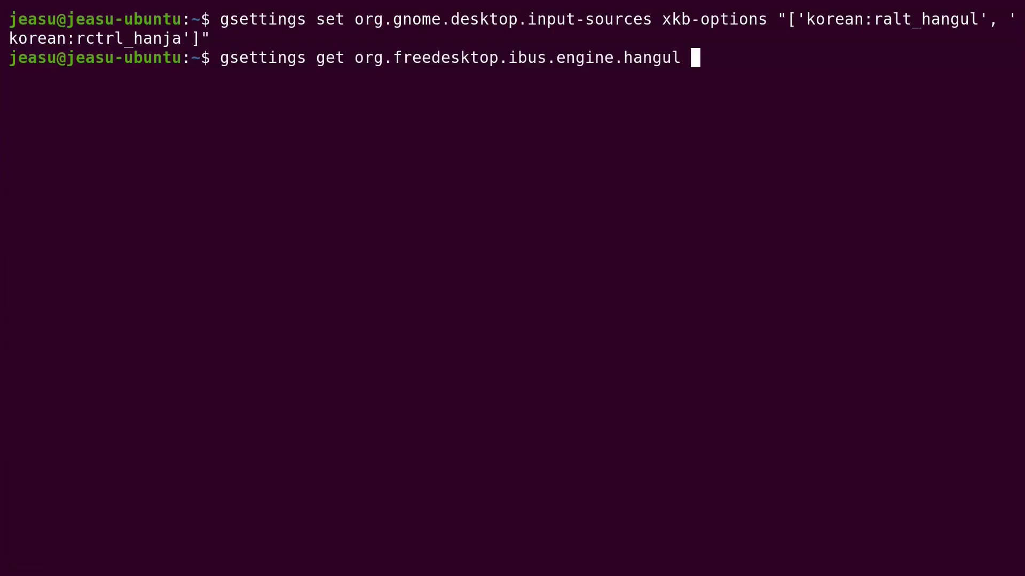
pyautogui.write('s')
pyautogui.press('Tab')
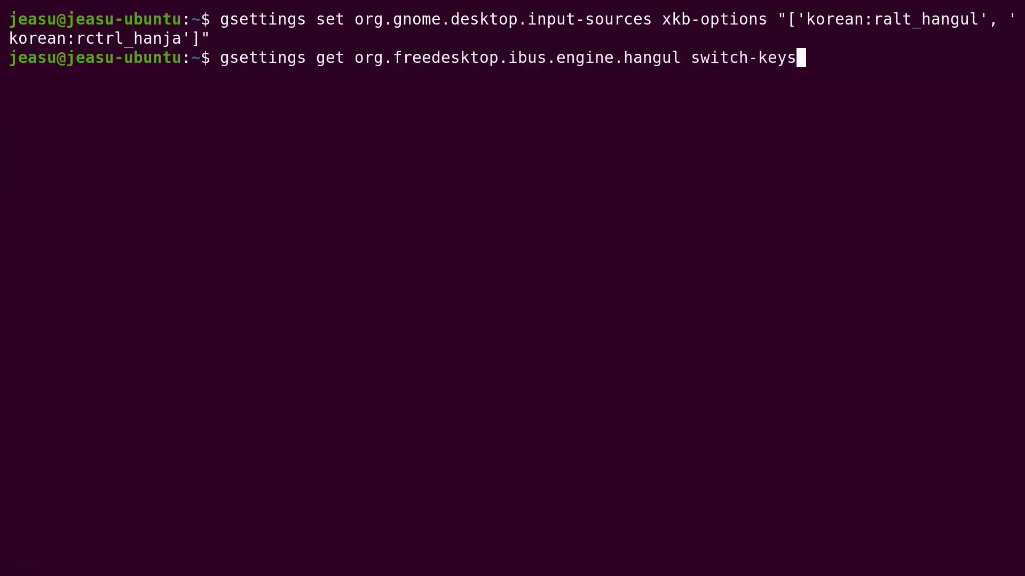
pyautogui.press('Return')
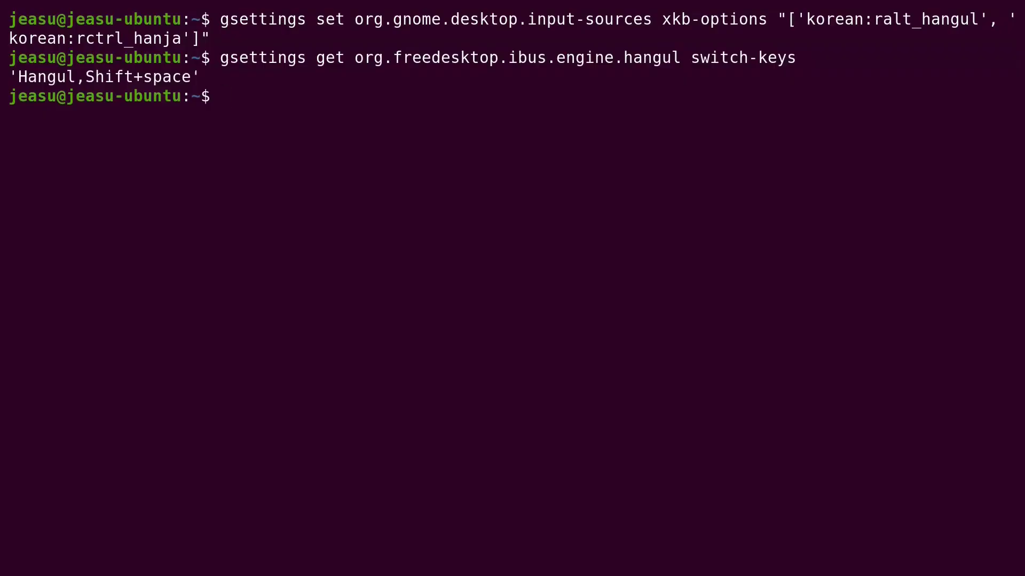
# Query the hanja-keys value of org.freedesktop.ibus.engine.hangul by adapting the previous gsettings get command.
pyautogui.press('Up')
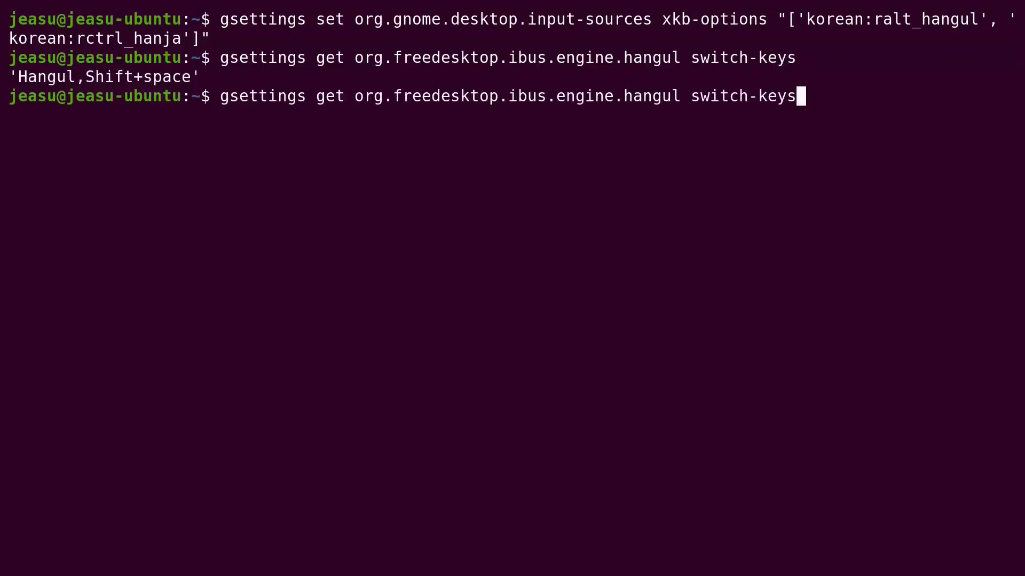
pyautogui.hotkey('ctrl', 'w')
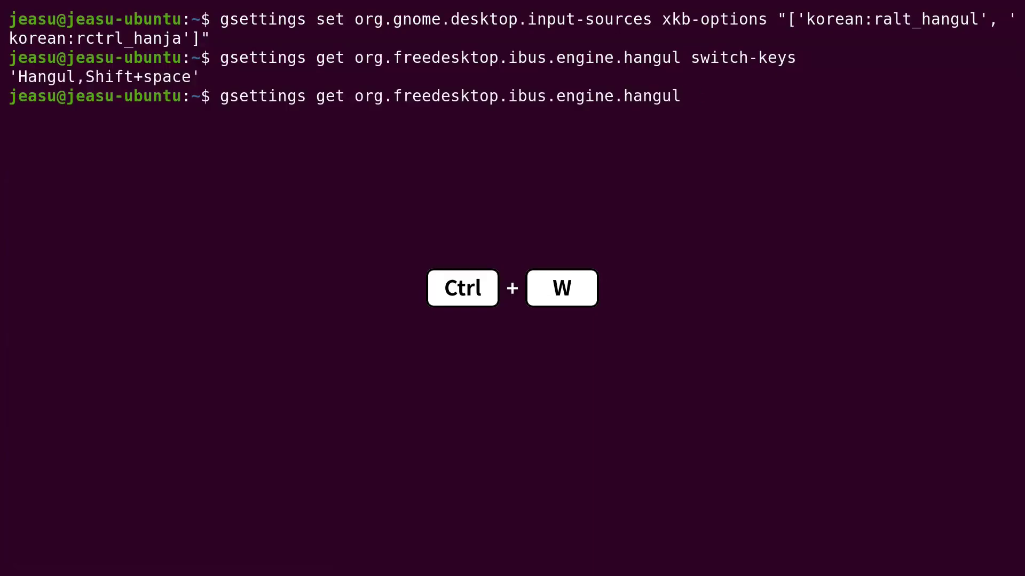
pyautogui.write('hanja-keys')
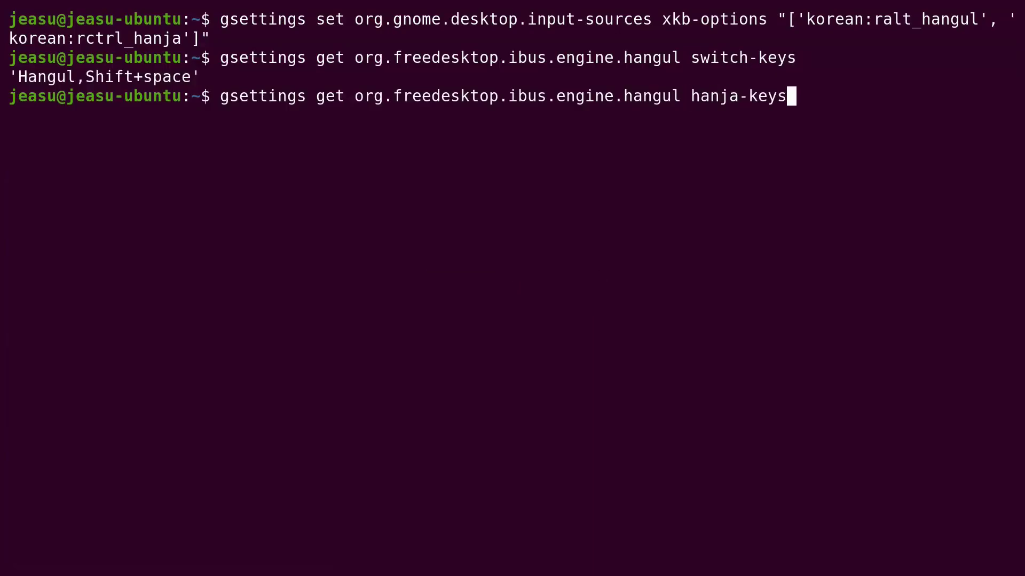
pyautogui.press('Return')
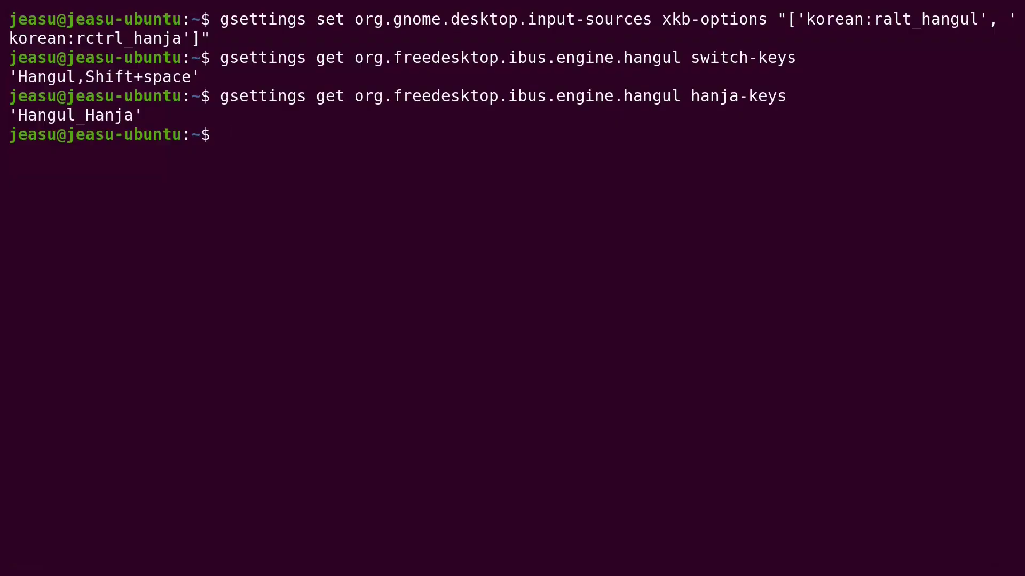
# Query the use-event-forwarding value of org.freedesktop.ibus.engine.hangul with gsettings get.
pyautogui.press('Up')
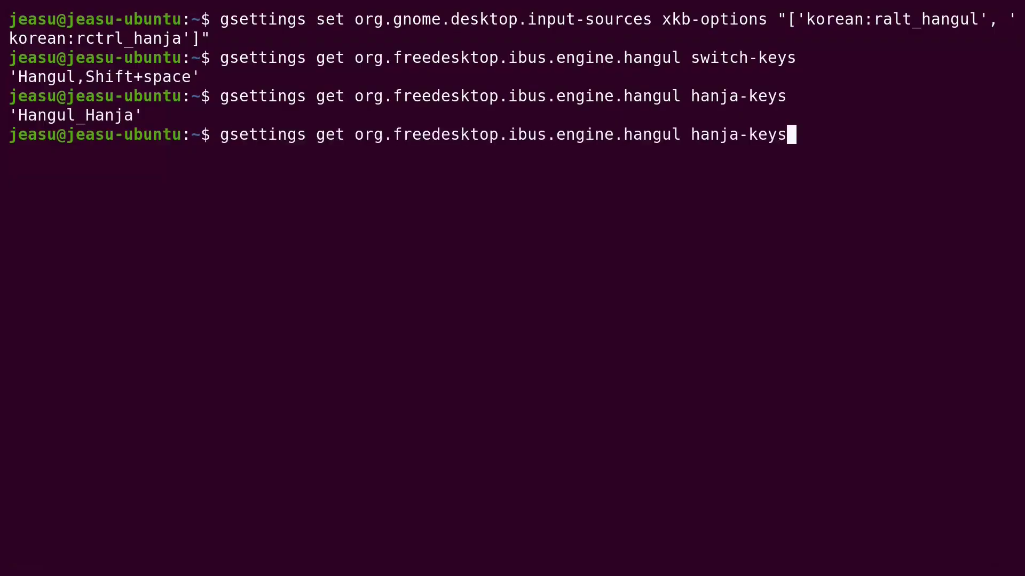
pyautogui.hotkey('ctrl', 'w')
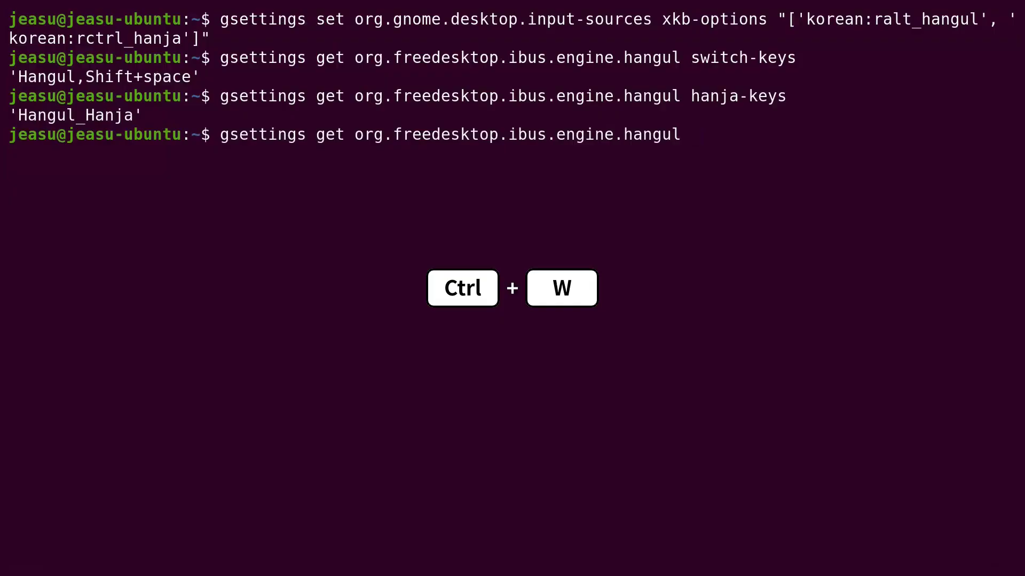
pyautogui.write('u')
pyautogui.press('Tab')
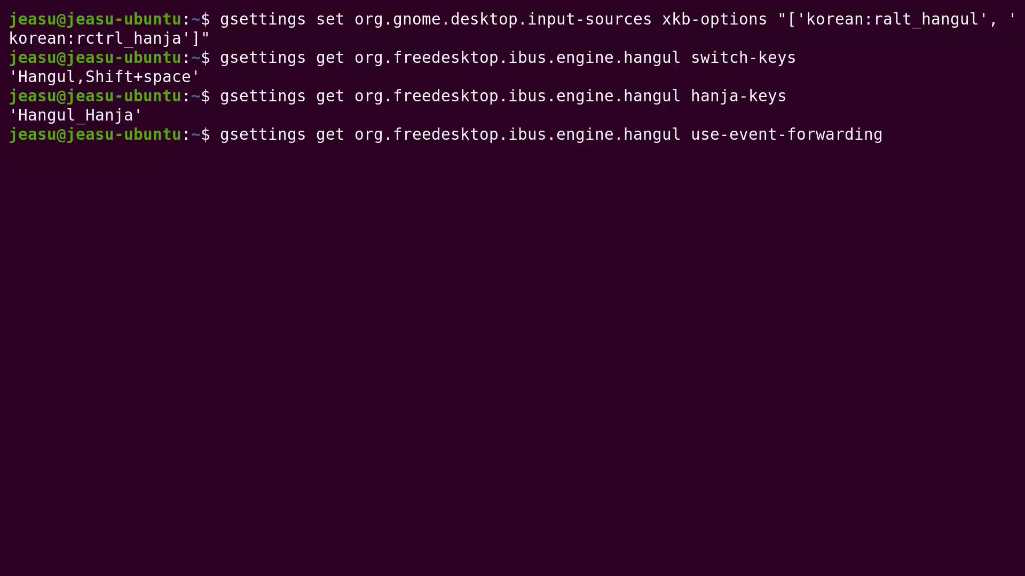
pyautogui.press('Return')
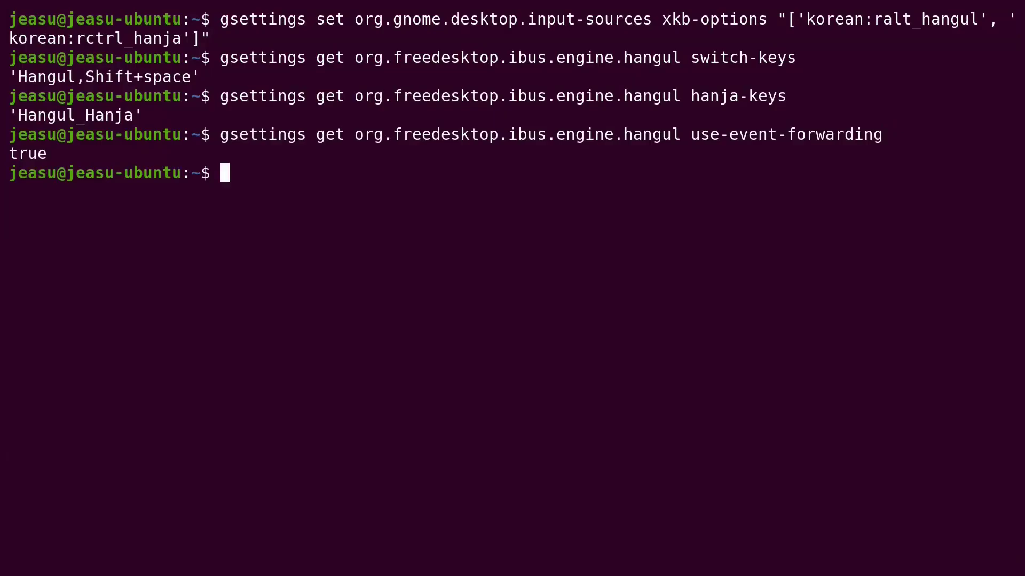
pyautogui.press('Up')
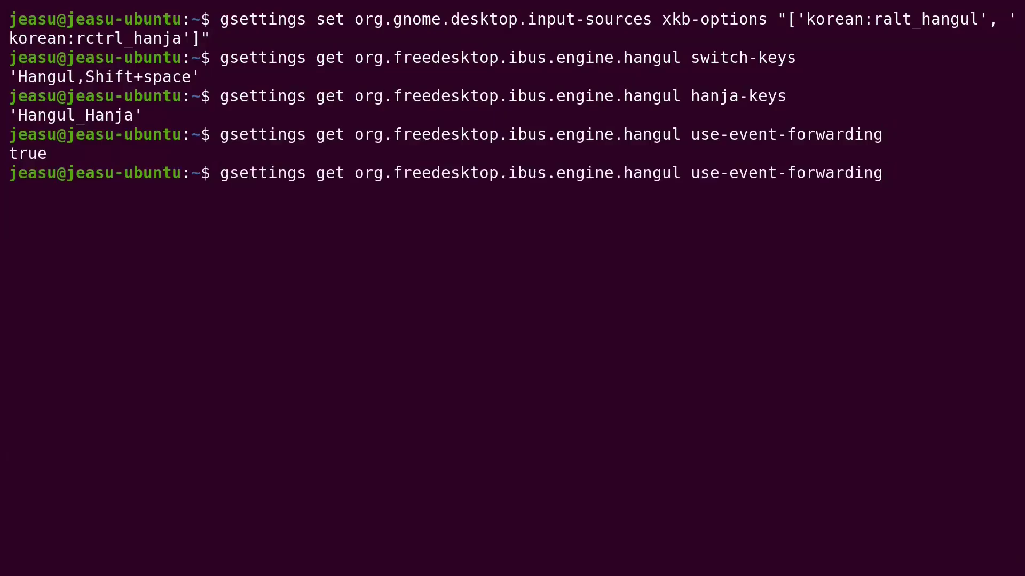
pyautogui.press('Home')
pyautogui.hotkey('ctrl', 'Right')
pyautogui.press('Right')
pyautogui.press('Delete')
pyautogui.write('s')
pyautogui.press('End')
pyautogui.write('false')
pyautogui.hotkey('ctrl', 'u')
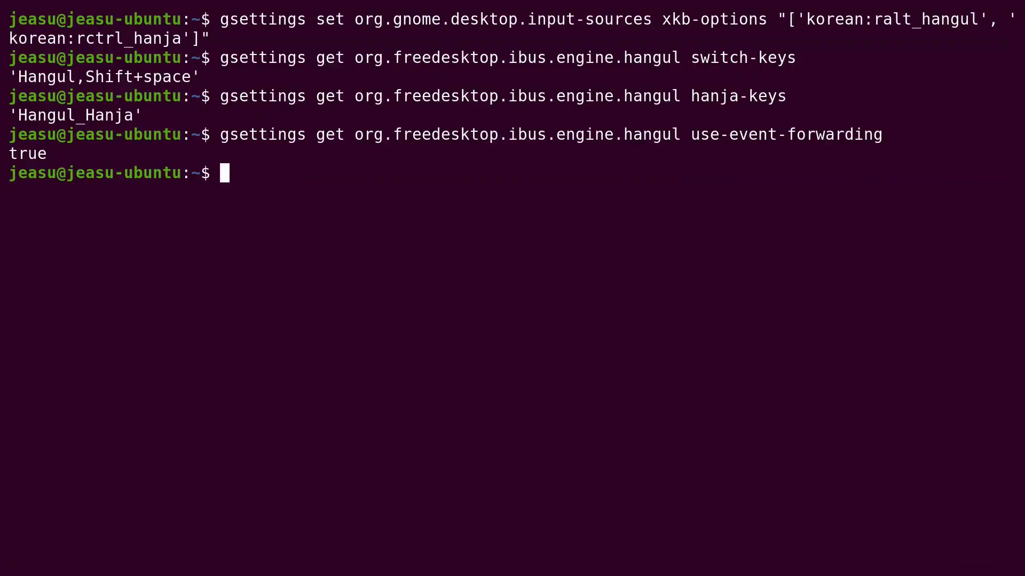
# Run ibus-setup, view the general and emoji shortcut settings in IBus Preferences, and close the dialog.
pyautogui.write('ibus-setup')
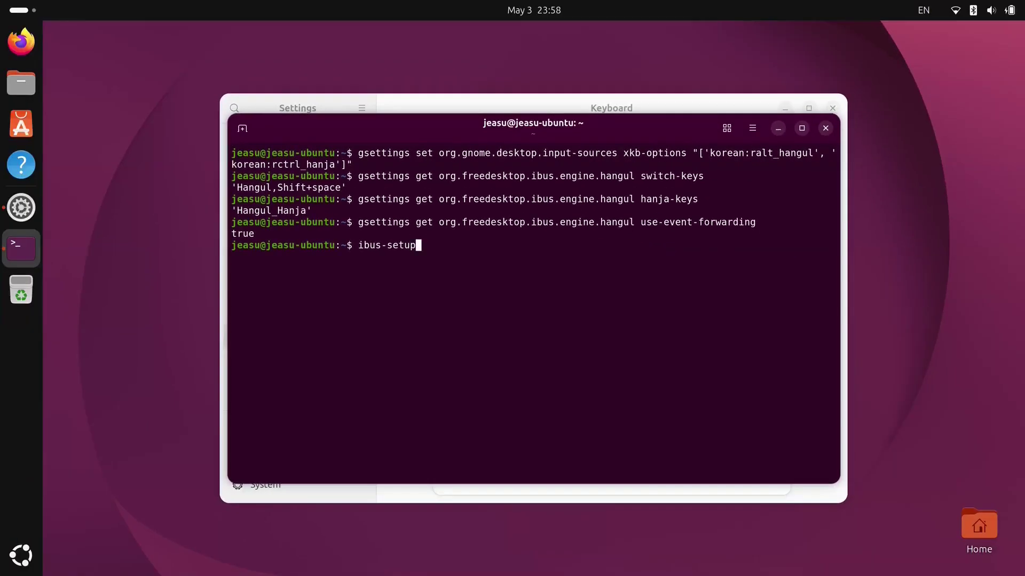
pyautogui.press('Return')
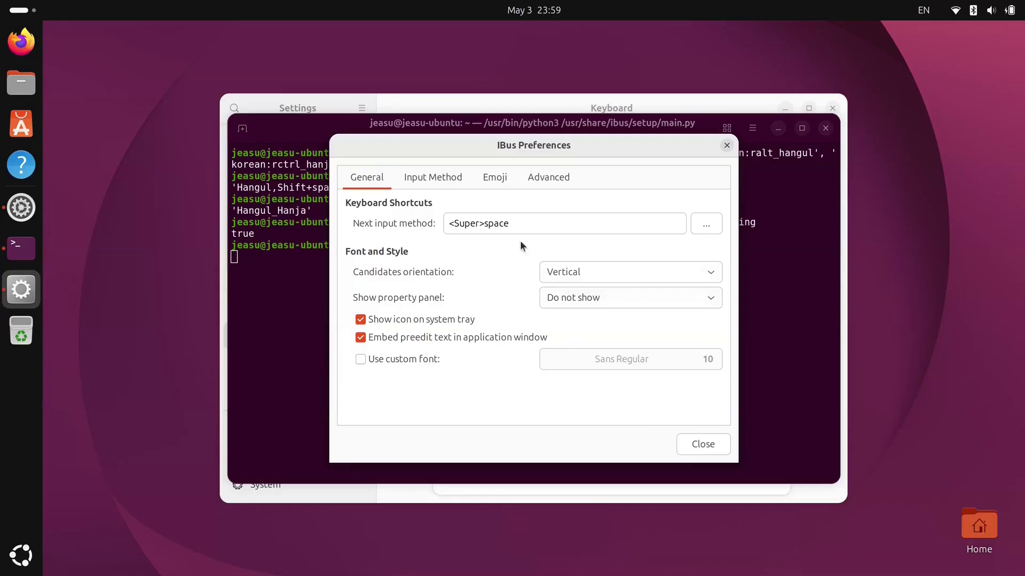
pyautogui.click(492, 177)
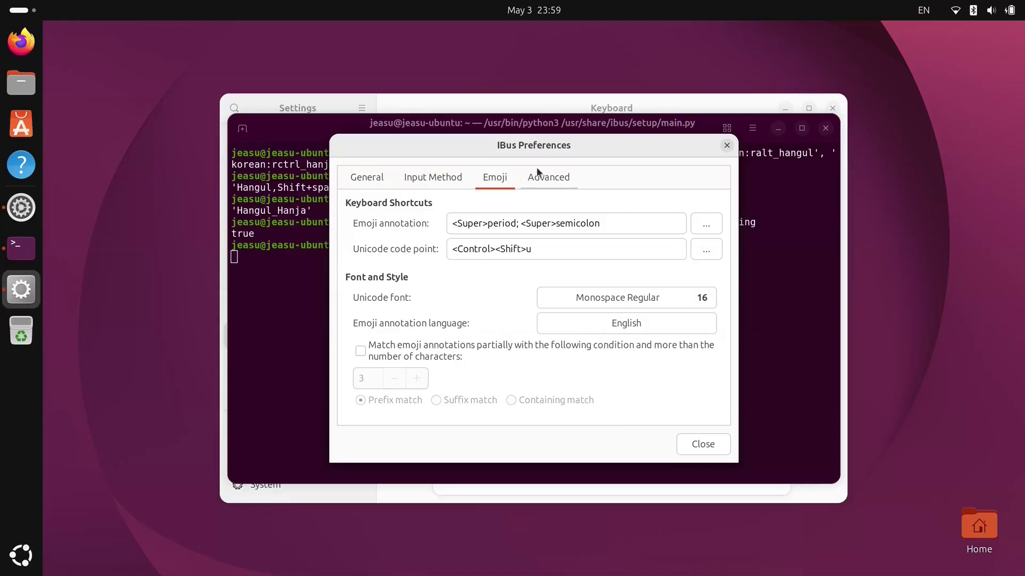
pyautogui.click(726, 146)
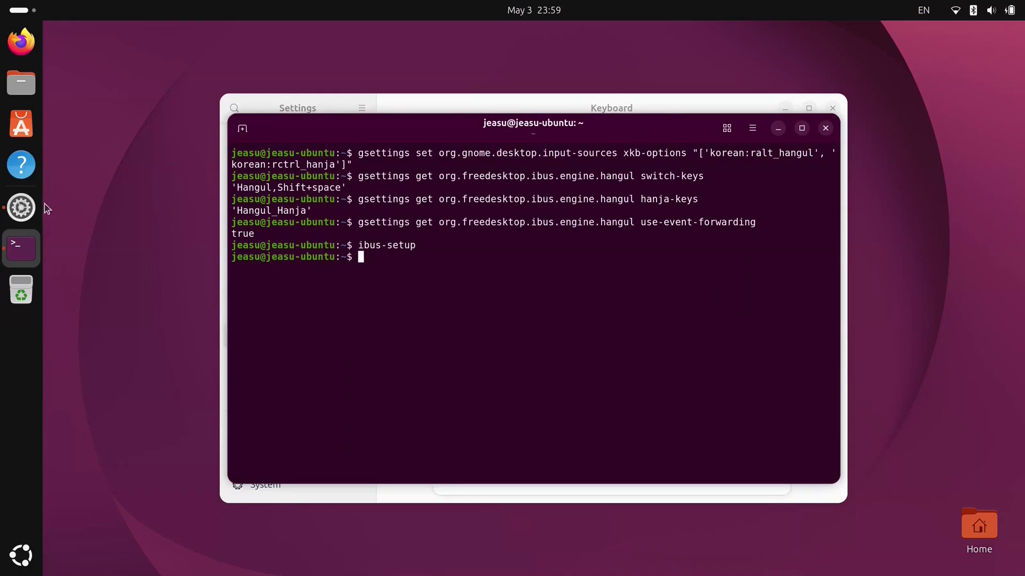
# In the Settings keyboard options, enable the Compose Key, assign it to Insert, and close Settings.
pyautogui.click(28, 208)
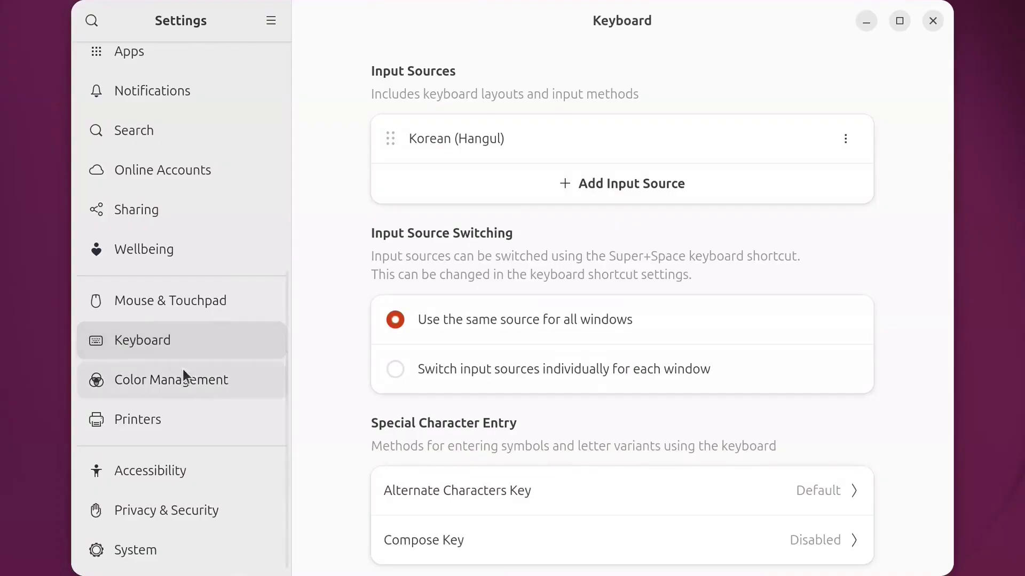
pyautogui.click(645, 536)
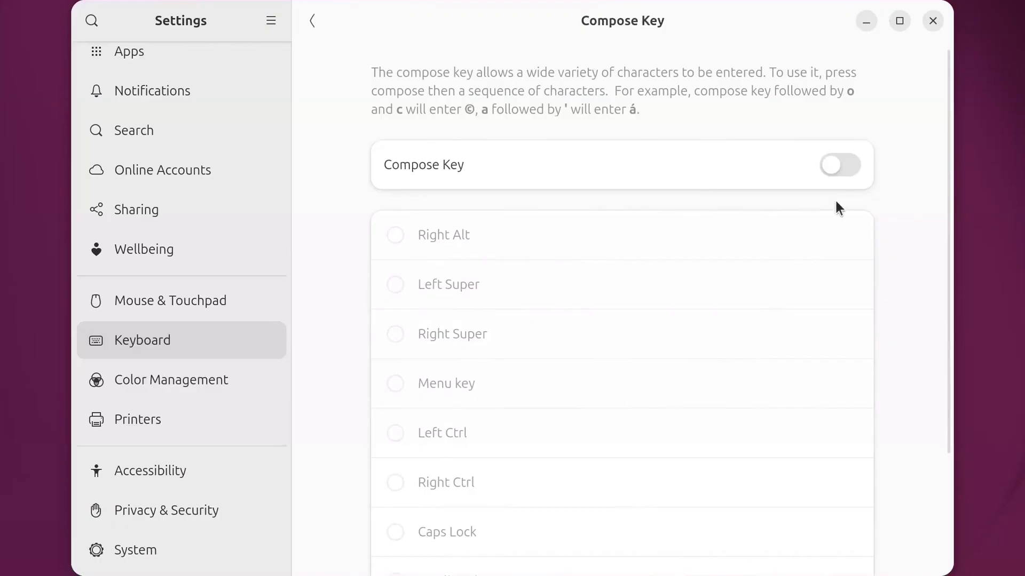
pyautogui.click(840, 166)
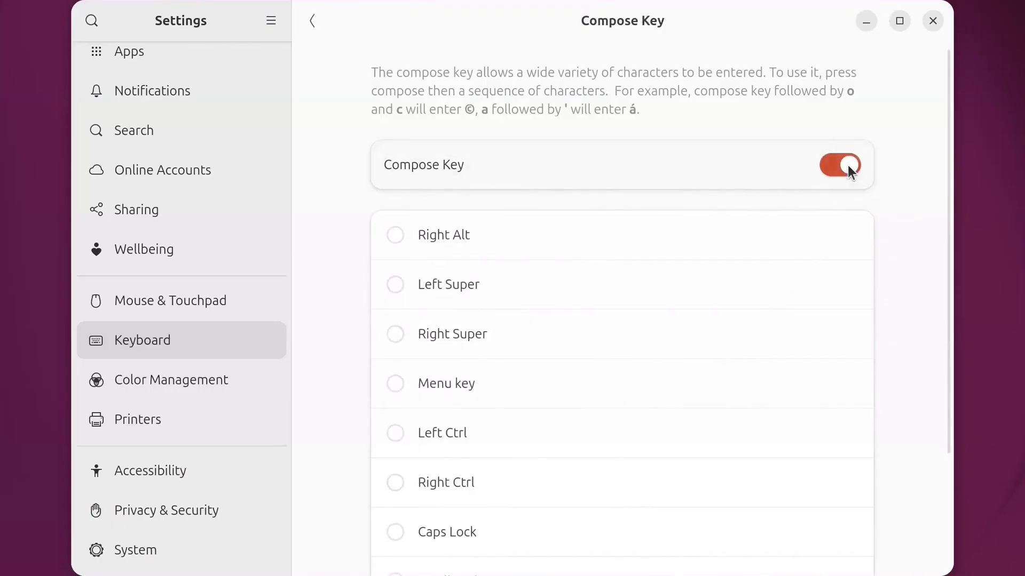
pyautogui.scroll(-2, 849, 168)
pyautogui.scroll(-2, 848, 167)
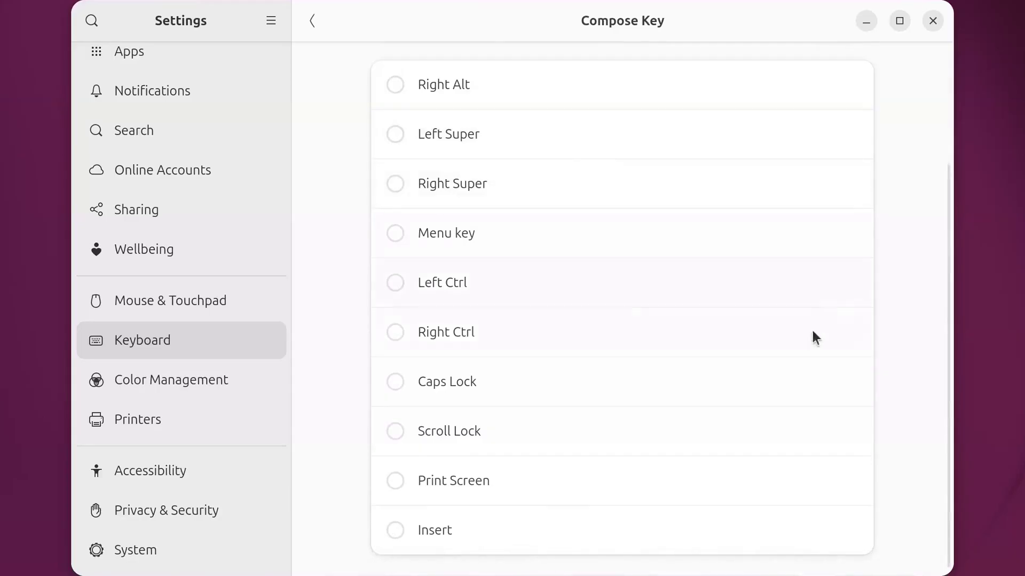
pyautogui.click(732, 532)
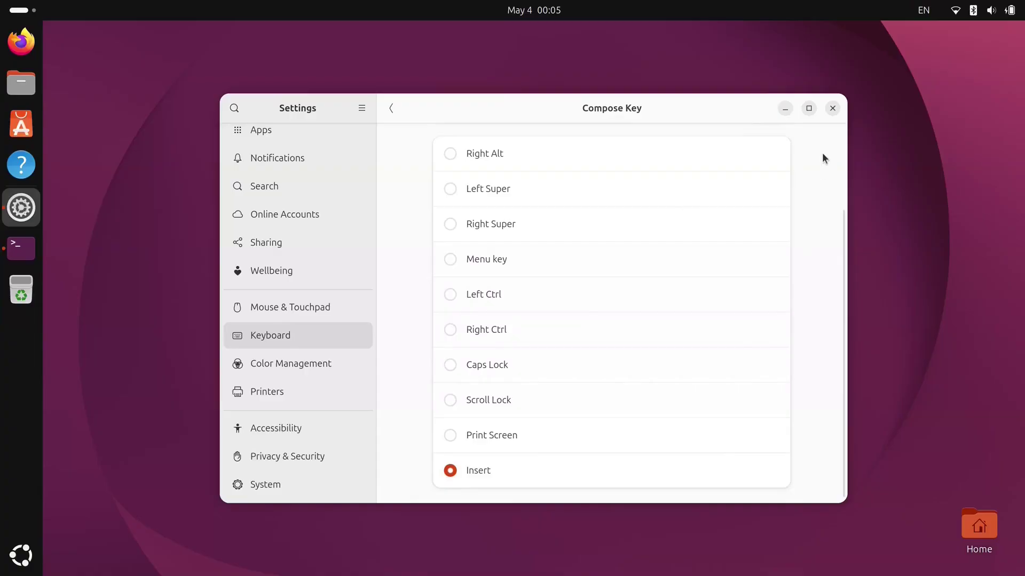
pyautogui.click(832, 107)
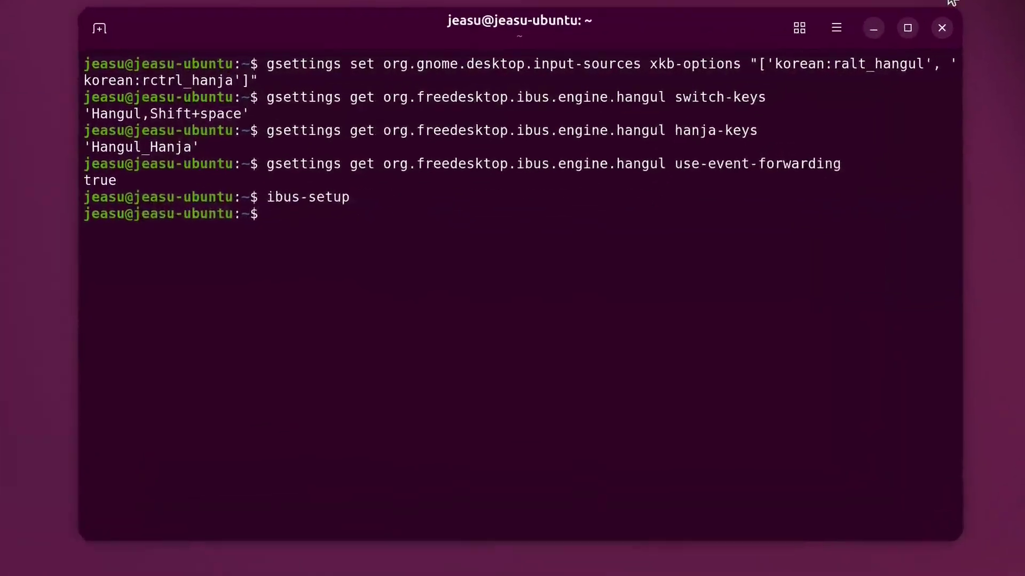
# Turn the earlier xkb-options command into gsettings get org.gnome.desktop.input-sources xkb-options, without a value, and run it.
pyautogui.press('Up')
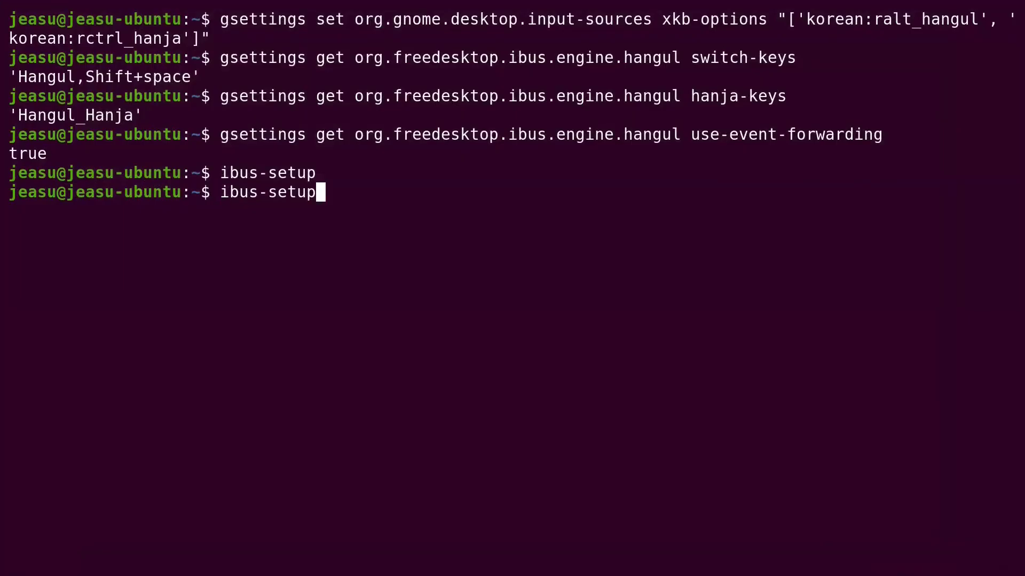
pyautogui.press('Up')
pyautogui.press('Up')
pyautogui.press('Up')
pyautogui.press('Up')
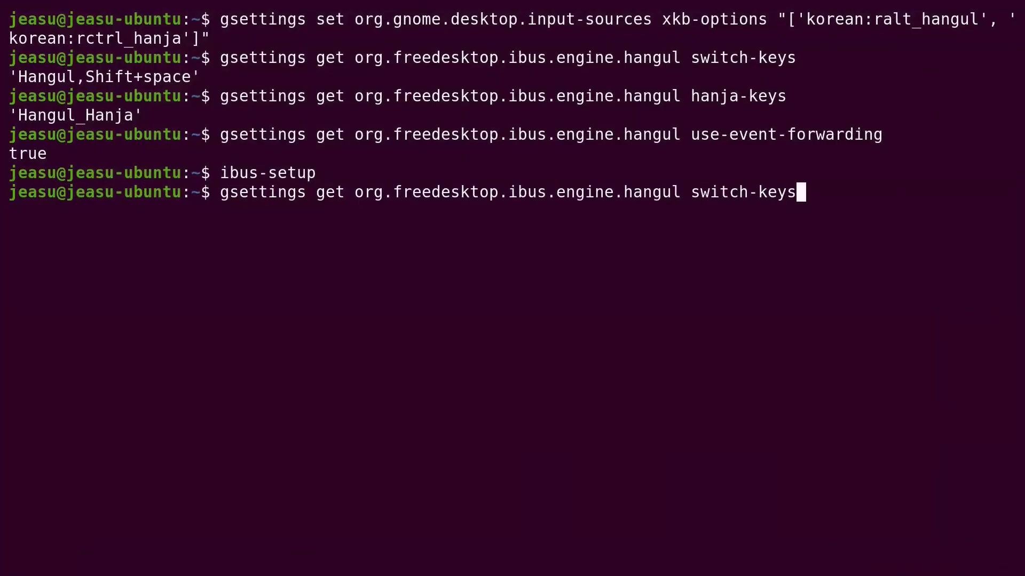
pyautogui.hotkey('ctrl', 'w')
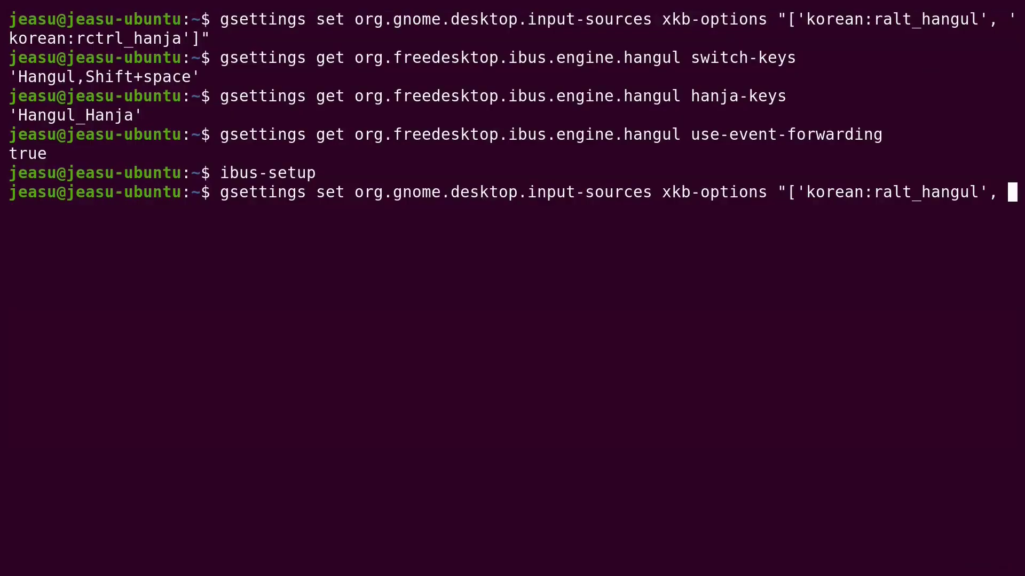
pyautogui.hotkey('ctrl', 'w')
pyautogui.hotkey('ctrl', 'a')
pyautogui.hotkey('alt', 'f')
pyautogui.press('Right')
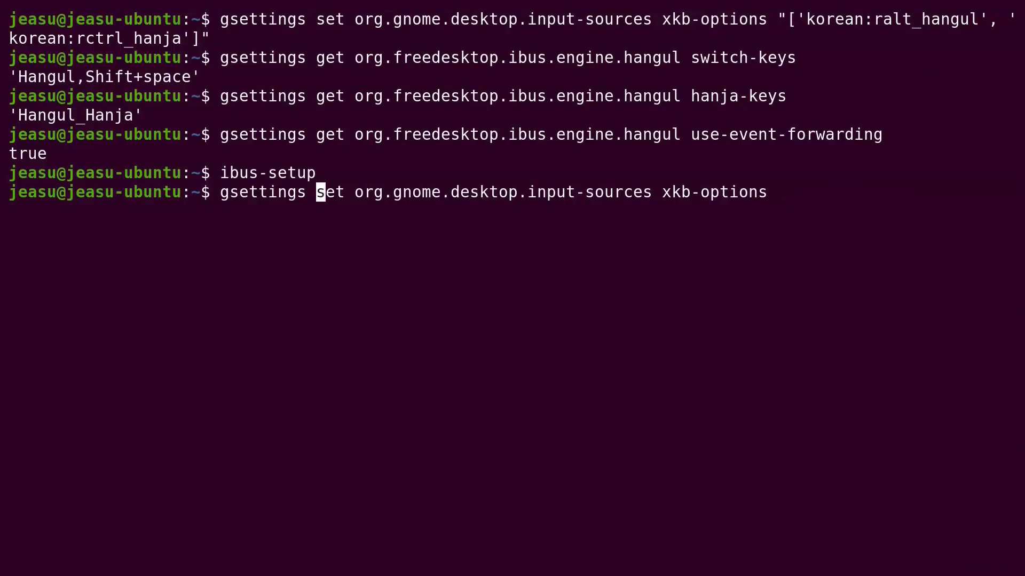
pyautogui.press('Delete')
pyautogui.write('g')
pyautogui.press('Return')
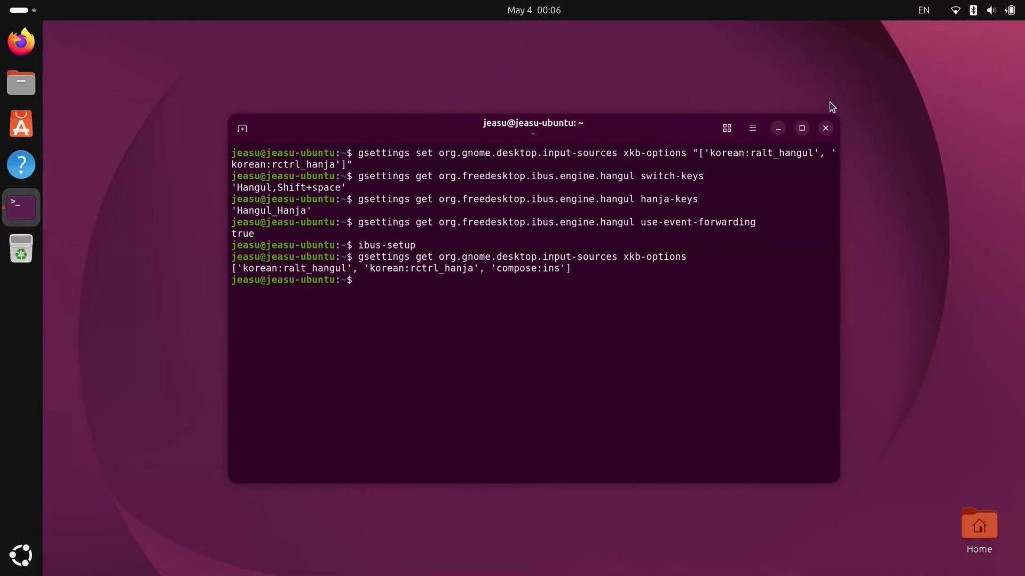
# Exit the terminal session and restart the computer.
pyautogui.write('exit')
pyautogui.press('Return')
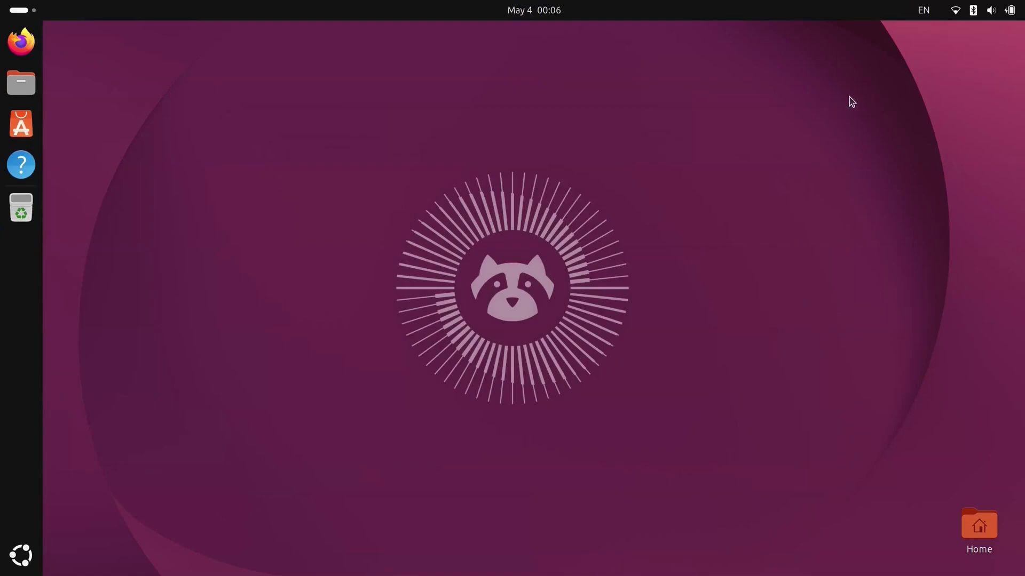
pyautogui.click(991, 13)
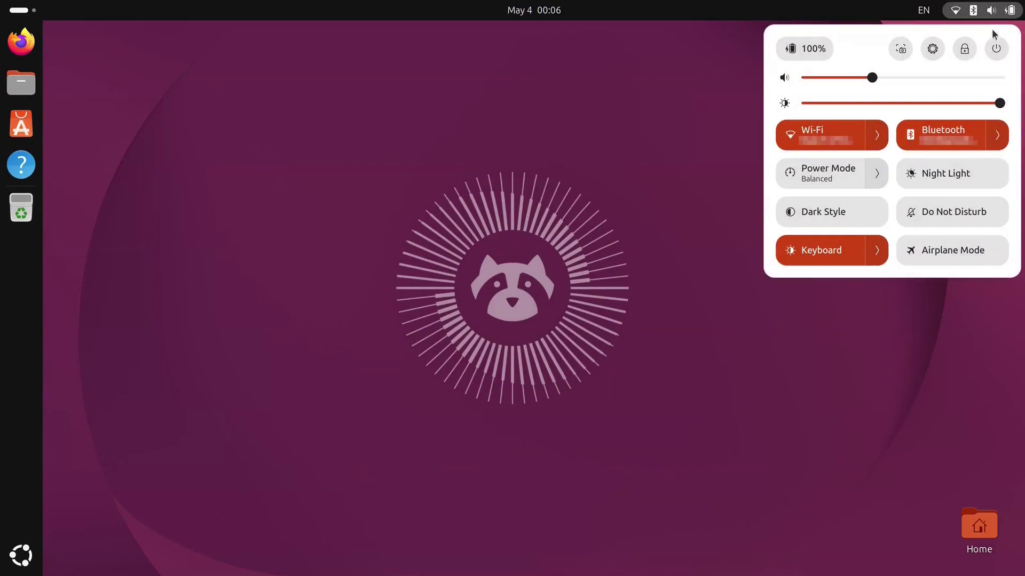
pyautogui.click(996, 49)
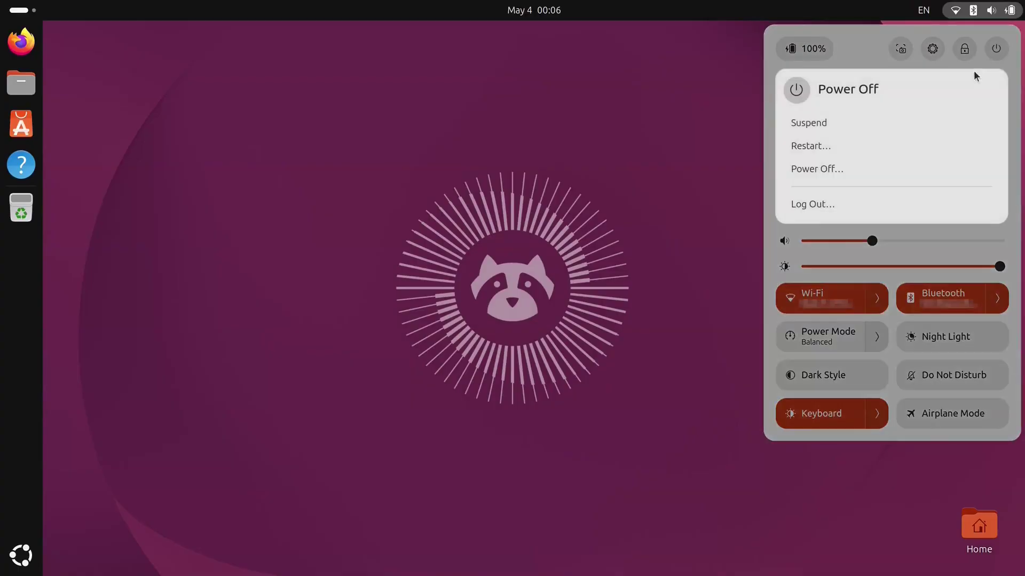
pyautogui.click(902, 146)
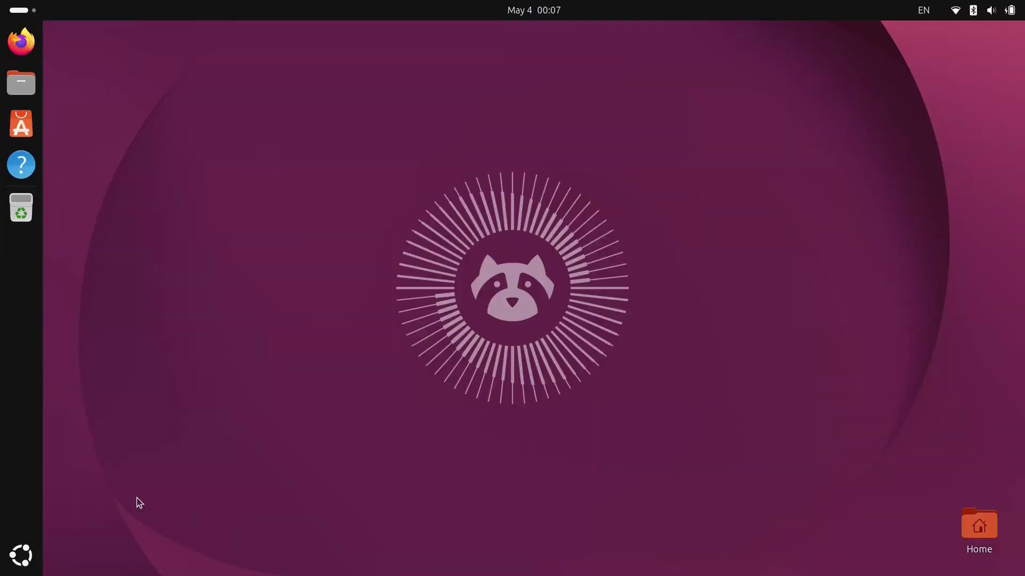
# In a new Text Editor document, use the compose key to enter the circled number ⑮ from (15) and, on the next line, → from ->.
pyautogui.click(24, 557)
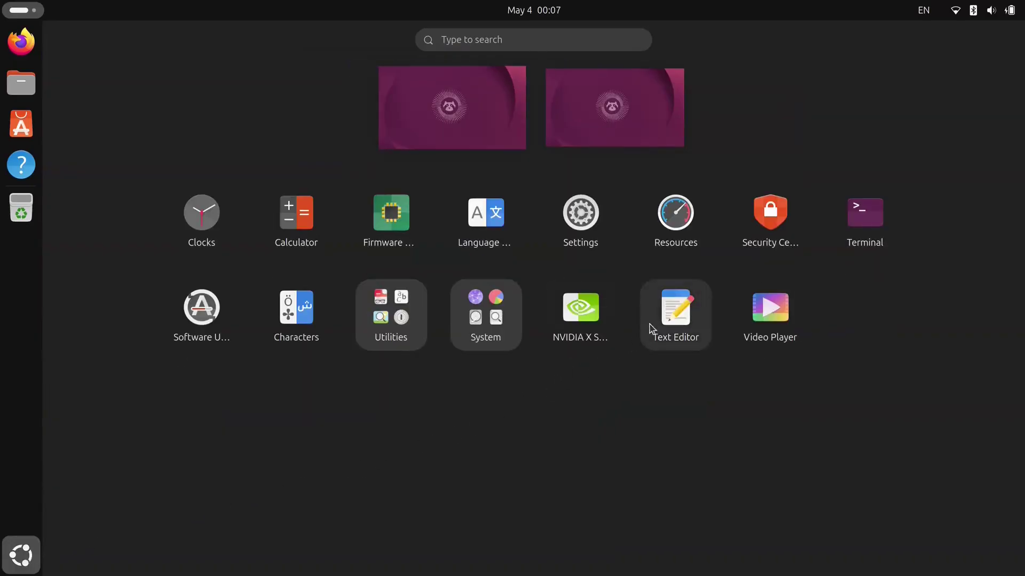
pyautogui.click(672, 315)
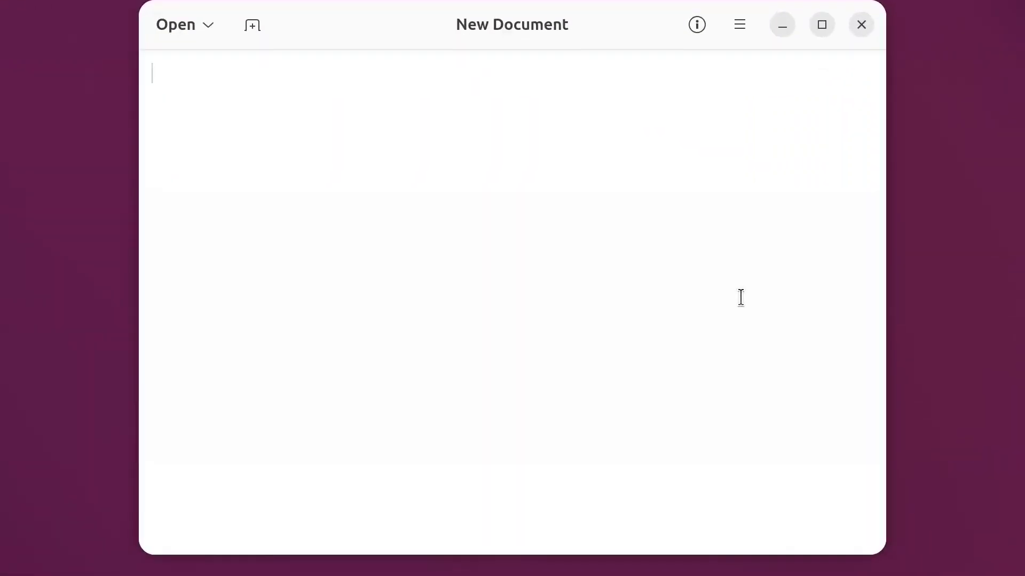
pyautogui.press('Multi_key')
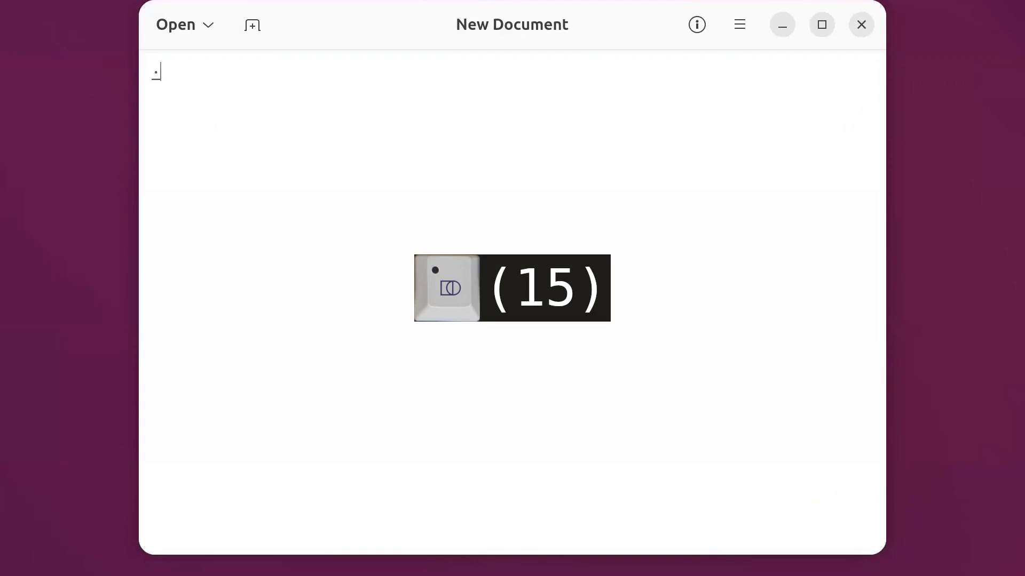
pyautogui.write('(15)')
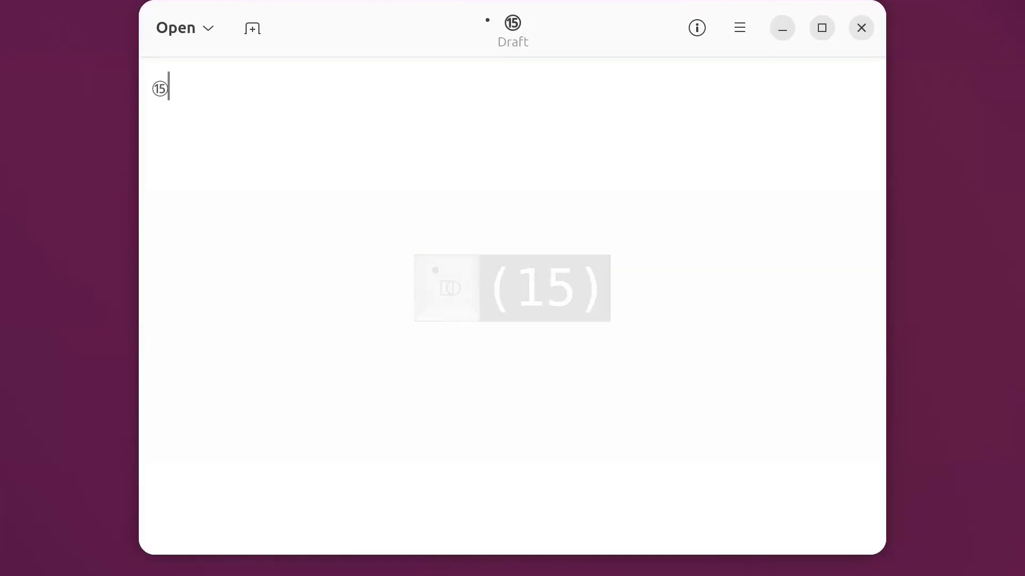
pyautogui.press('Return')
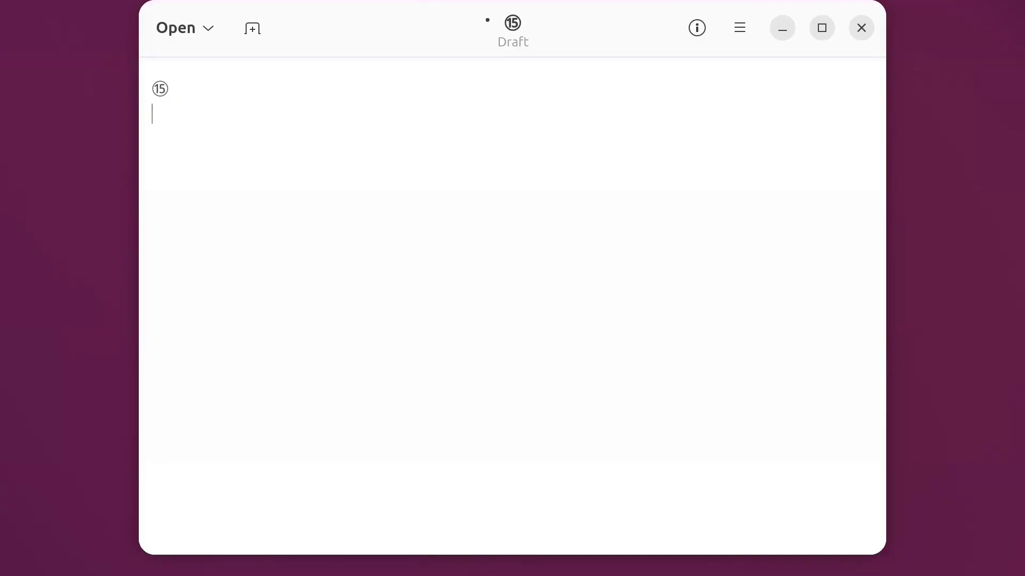
pyautogui.press('Multi_key')
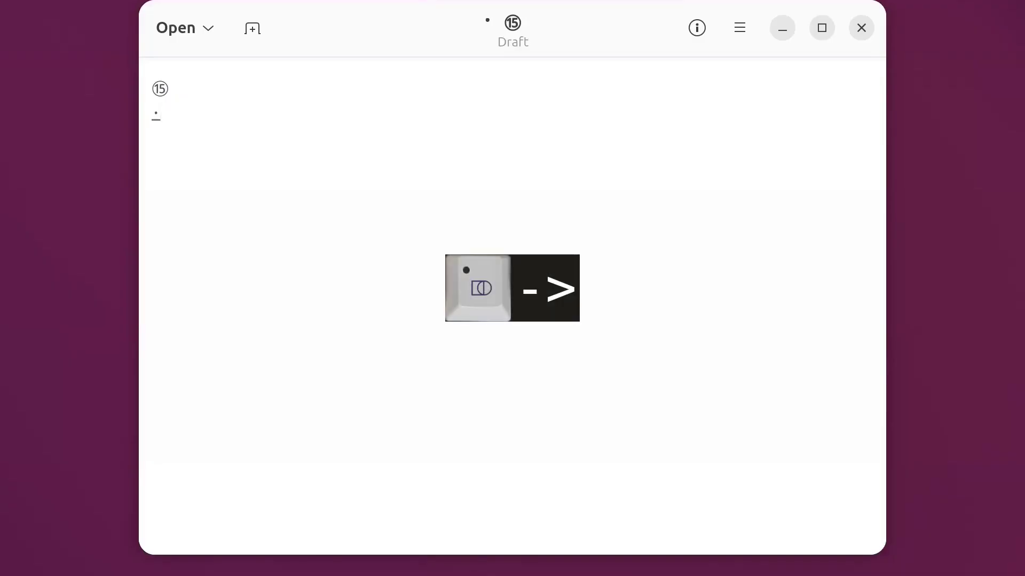
pyautogui.write('->')
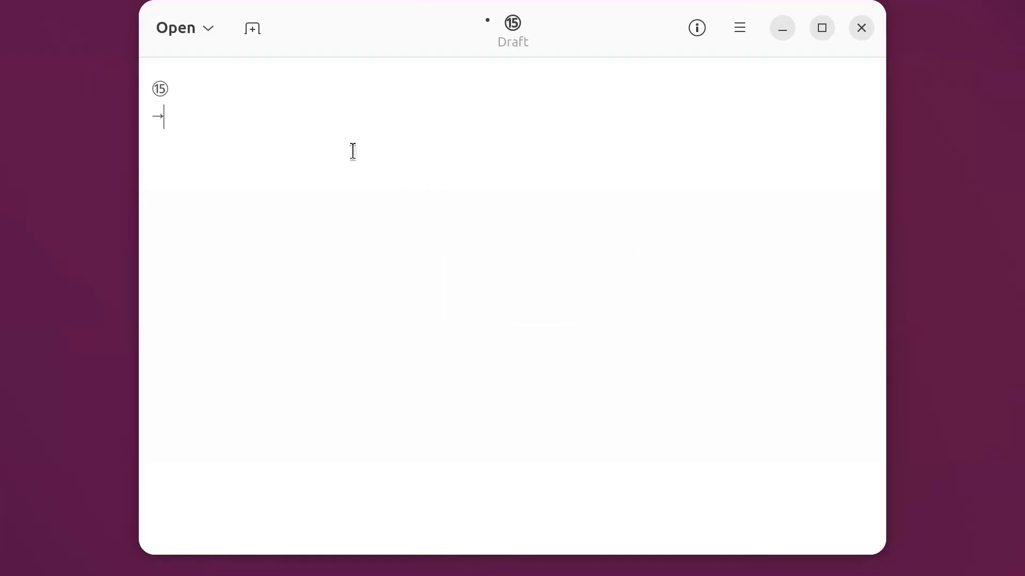
# Open the file font test.txt from the Documents folder.
pyautogui.click(191, 37)
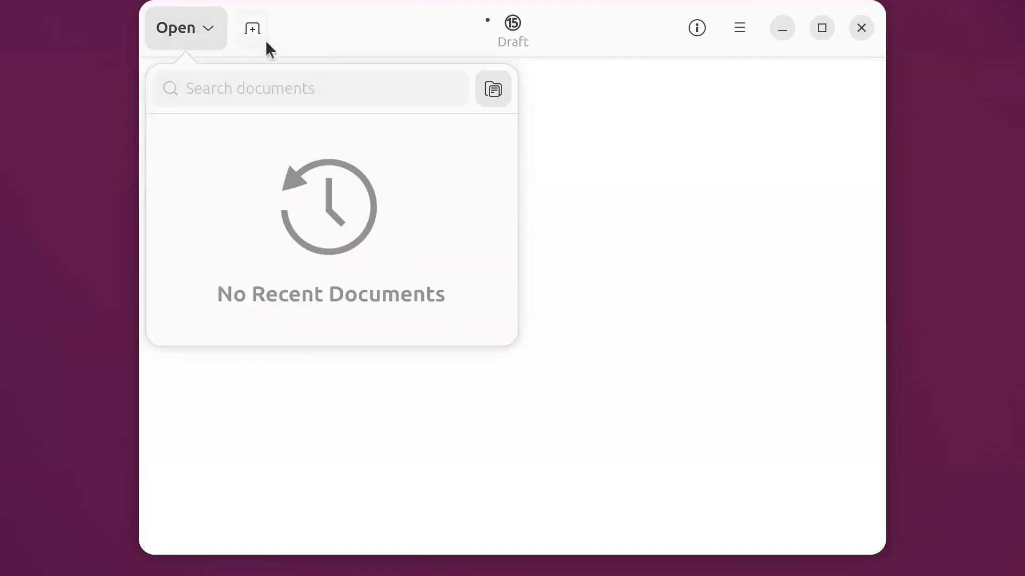
pyautogui.click(493, 89)
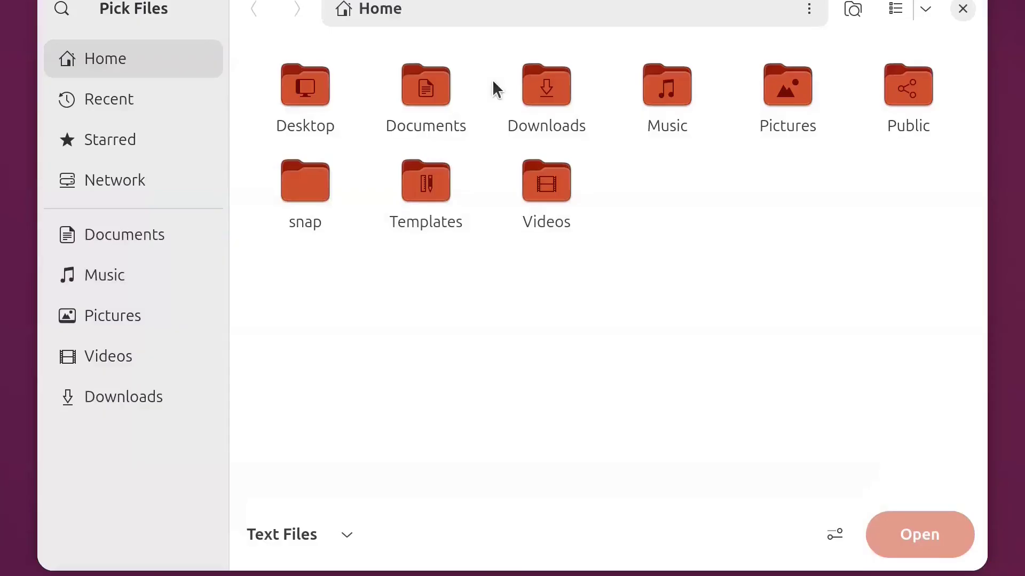
pyautogui.doubleClick(424, 81)
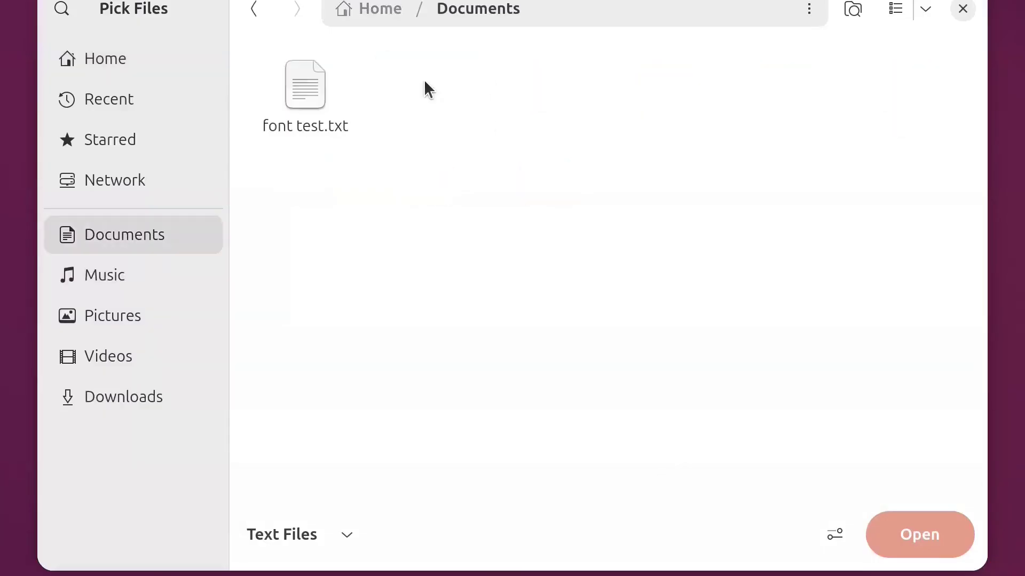
pyautogui.doubleClick(301, 88)
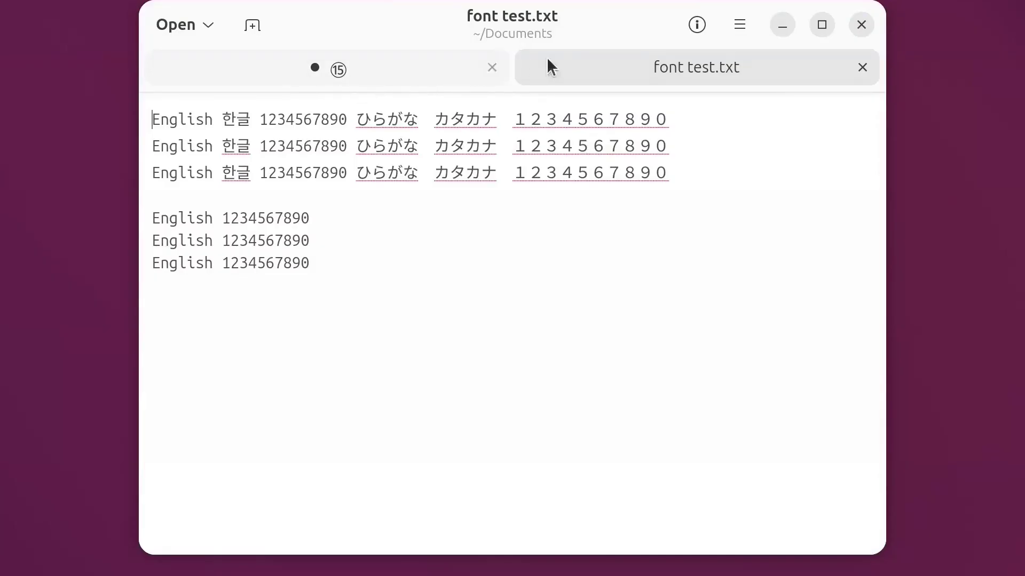
# Enable the custom font option in the Text Editor preferences.
pyautogui.click(739, 27)
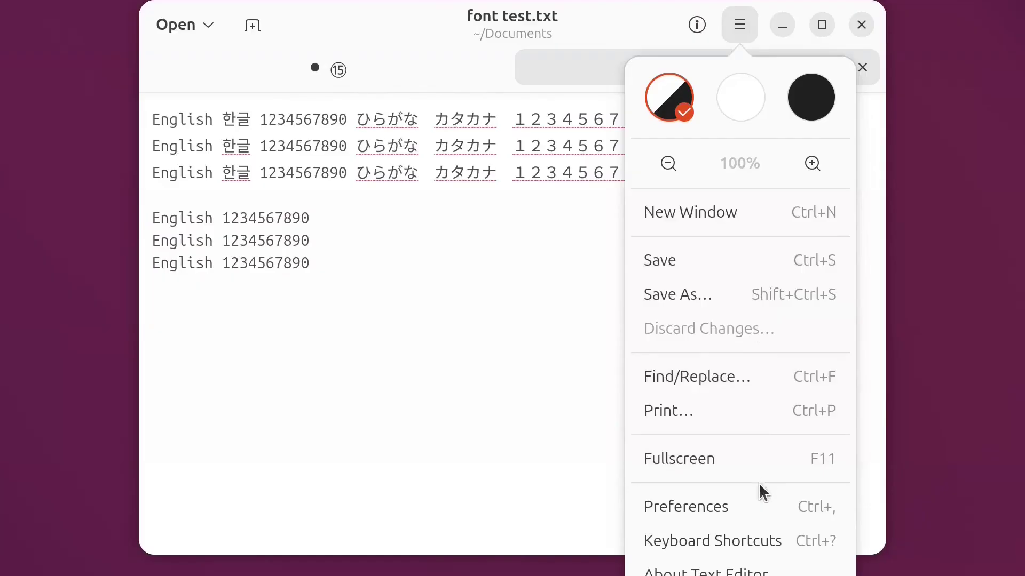
pyautogui.click(759, 505)
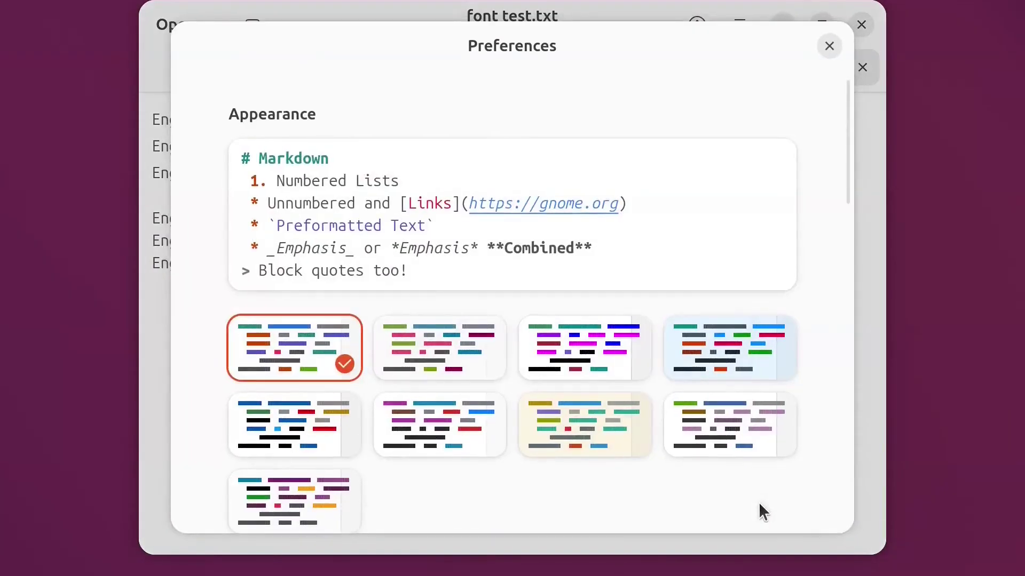
pyautogui.scroll(-3, 759, 504)
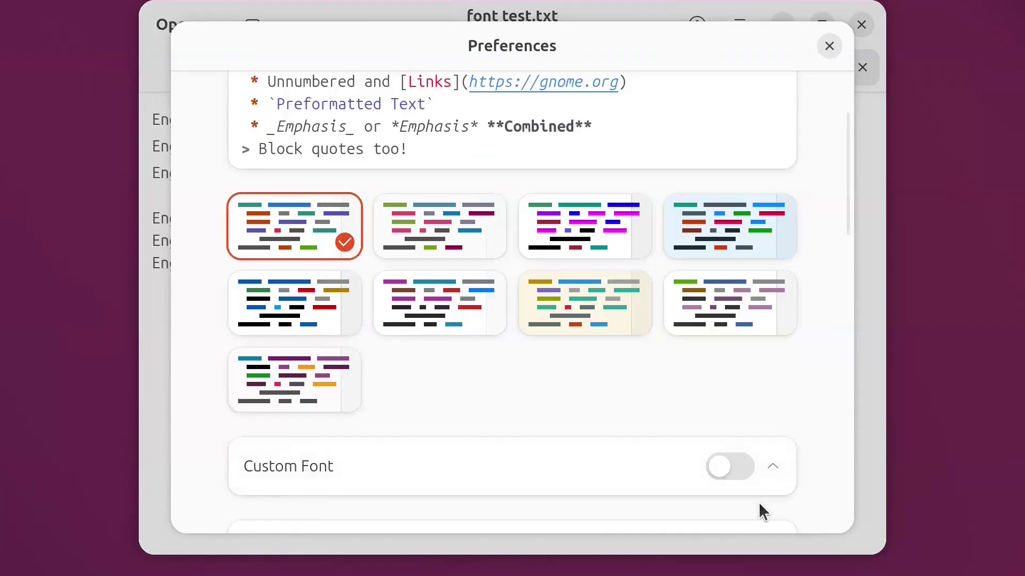
pyautogui.scroll(-2, 760, 505)
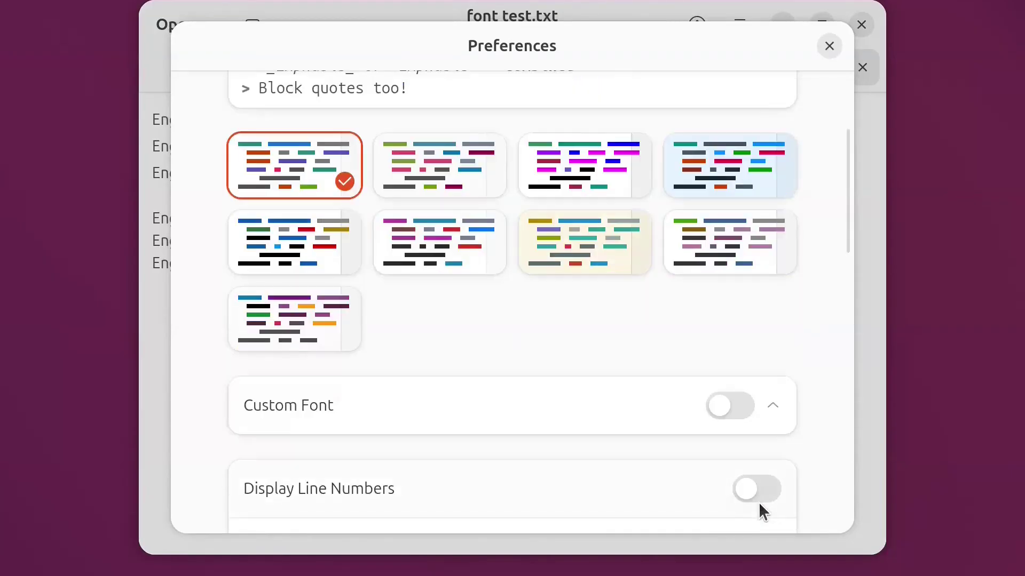
pyautogui.click(760, 409)
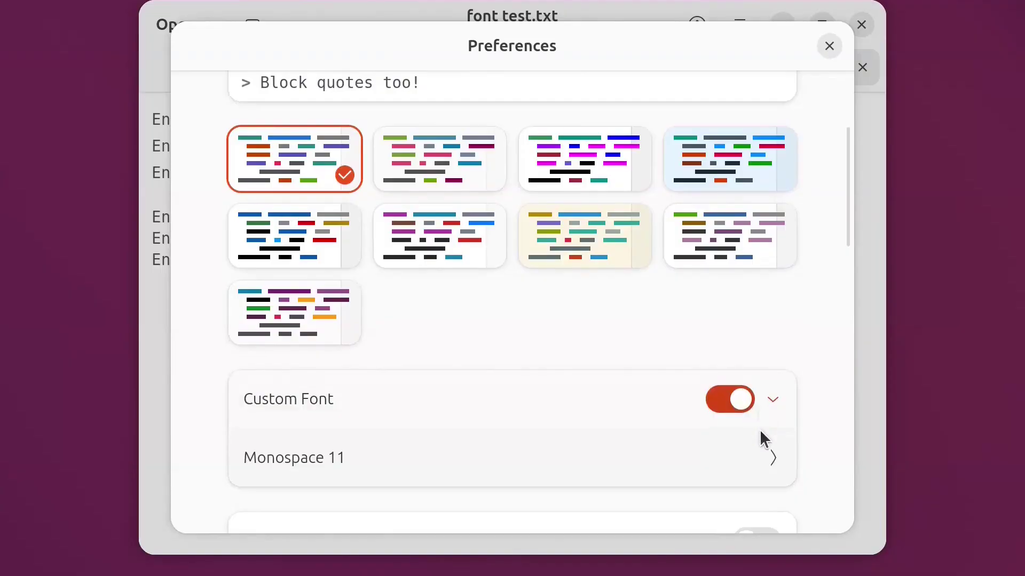
# Set the custom font to Noto Sans Mono CJK KR Regular at size 11 and close the preferences.
pyautogui.click(761, 451)
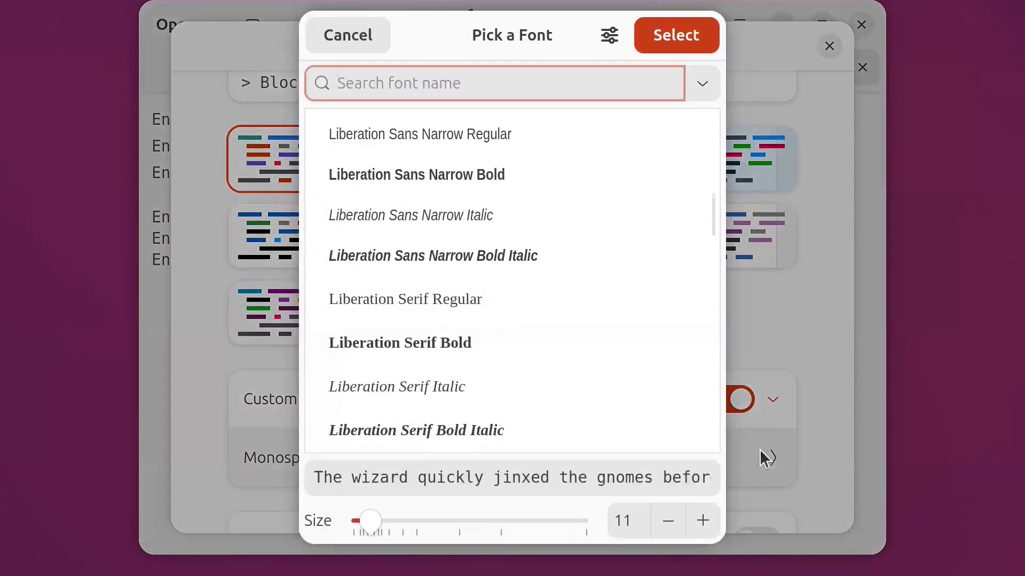
pyautogui.write('Not')
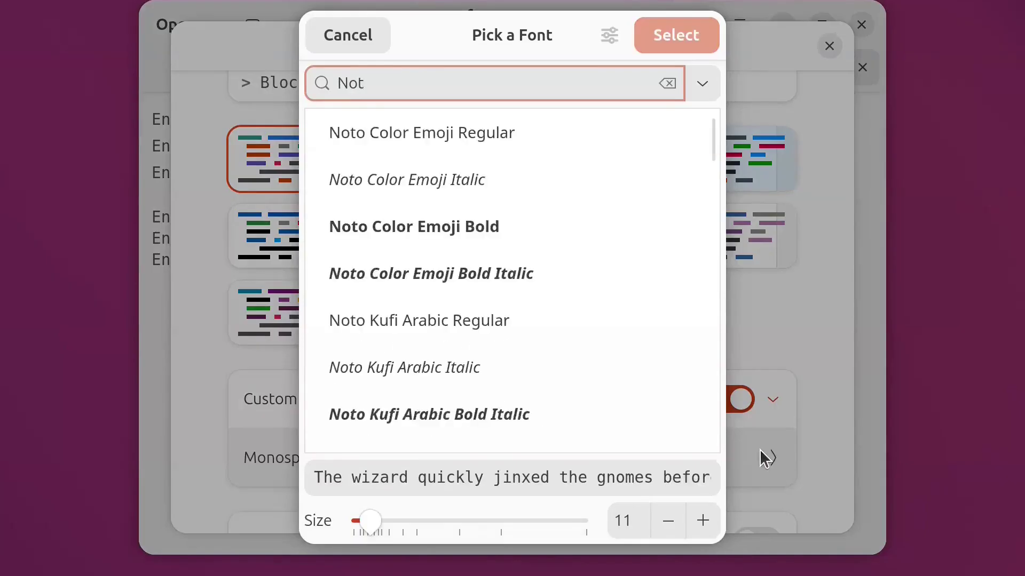
pyautogui.write('o Sans')
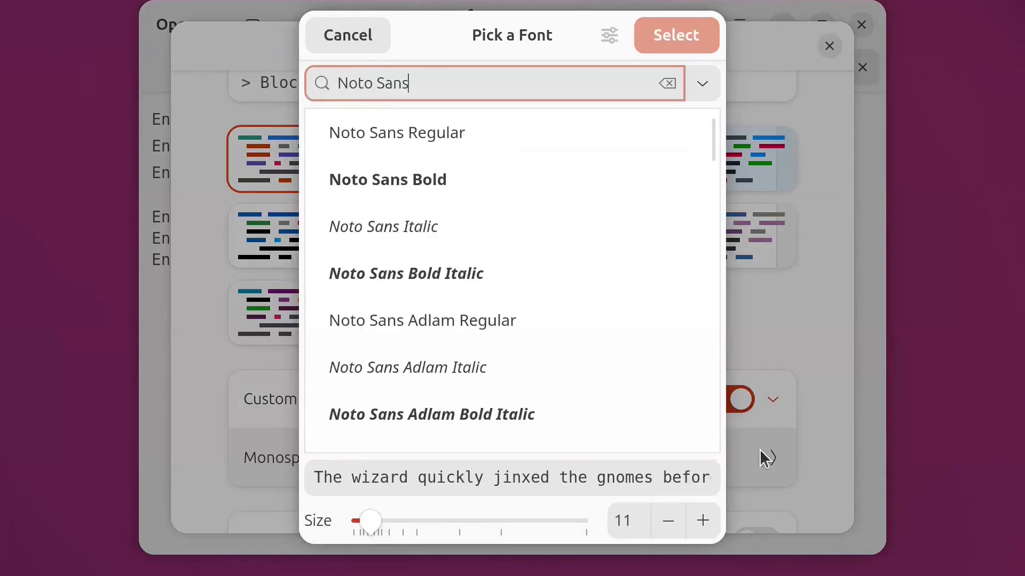
pyautogui.write(' Mo')
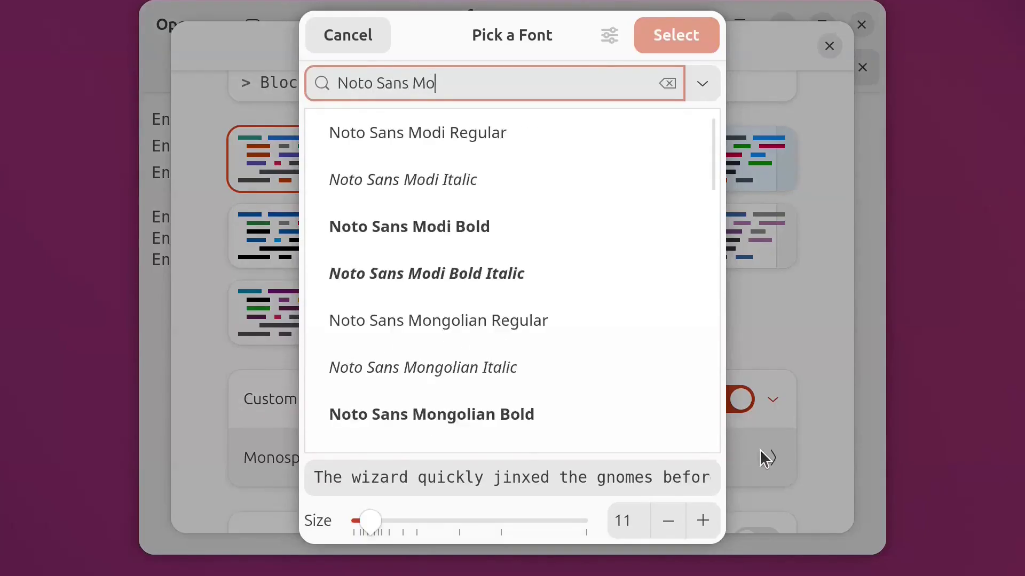
pyautogui.write('no ')
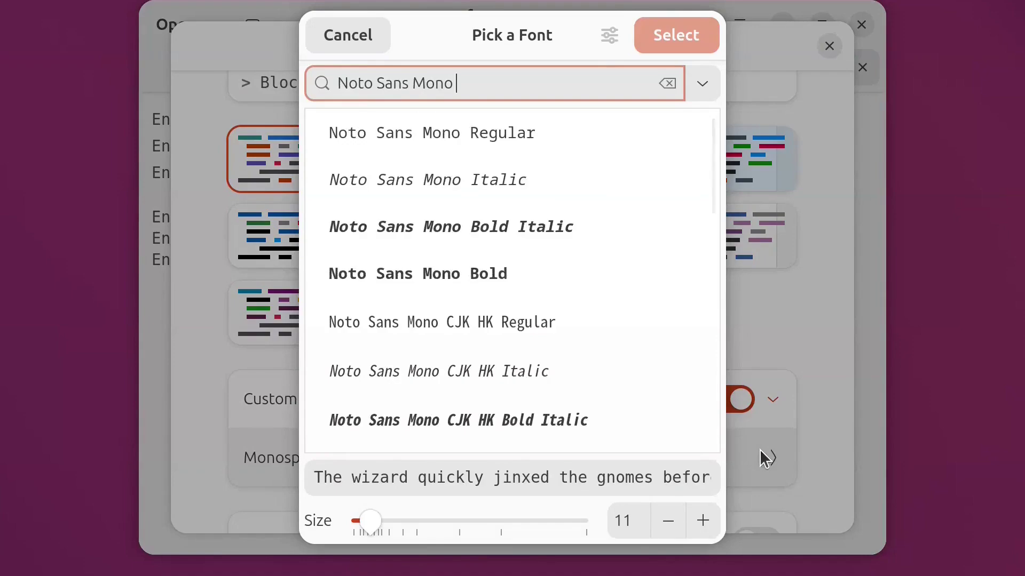
pyautogui.write('CJK K')
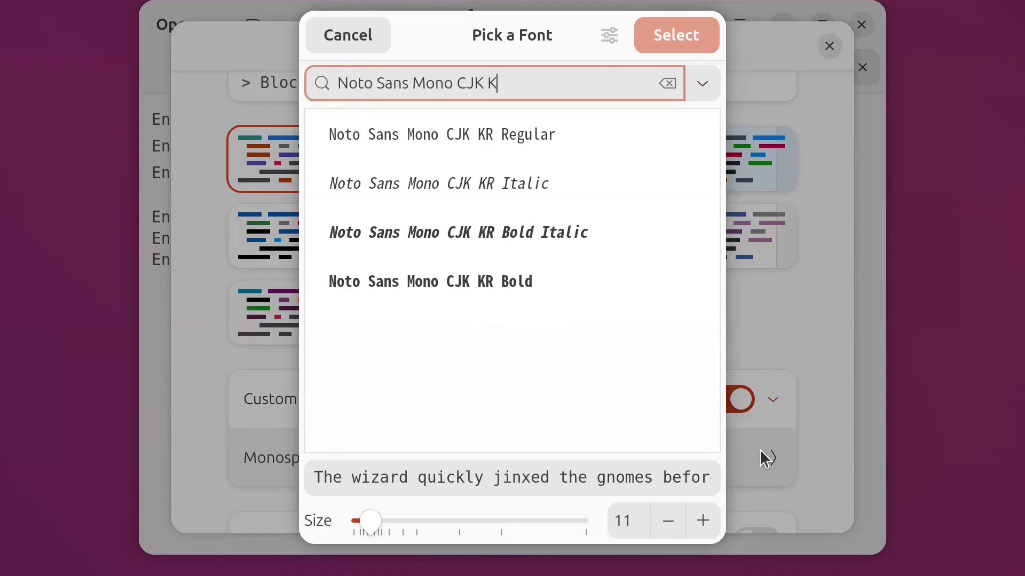
pyautogui.write('R')
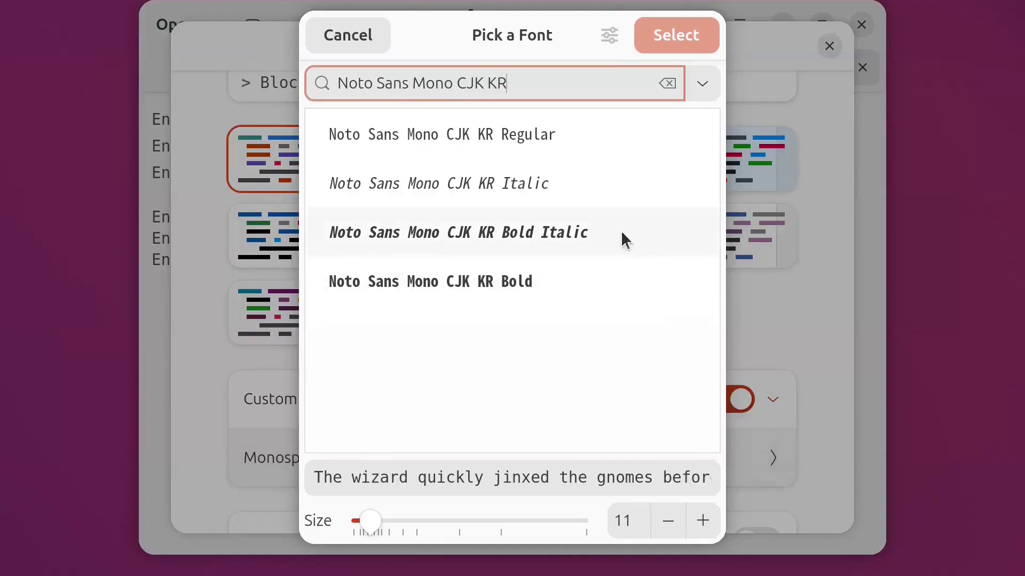
pyautogui.click(572, 128)
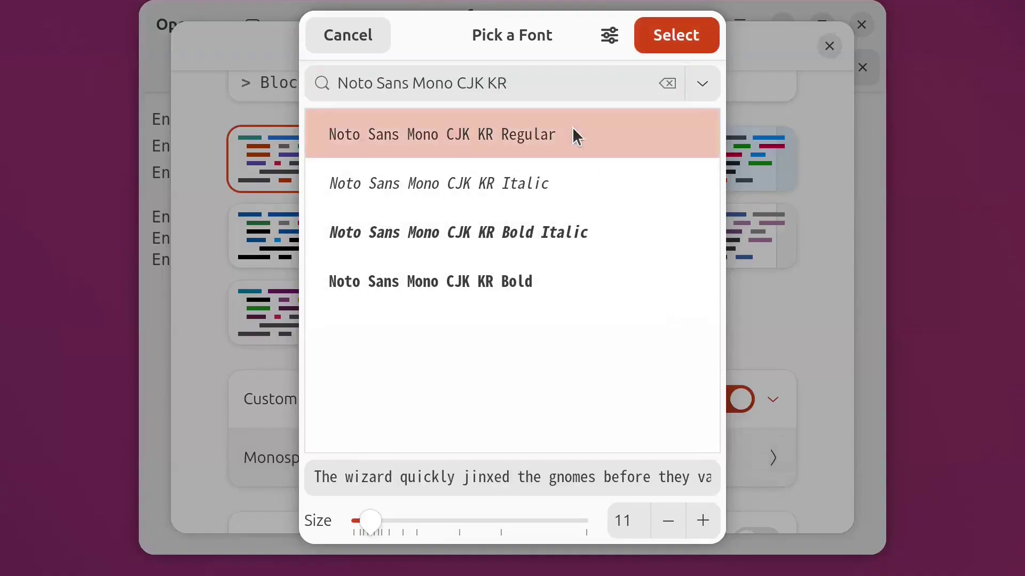
pyautogui.click(676, 35)
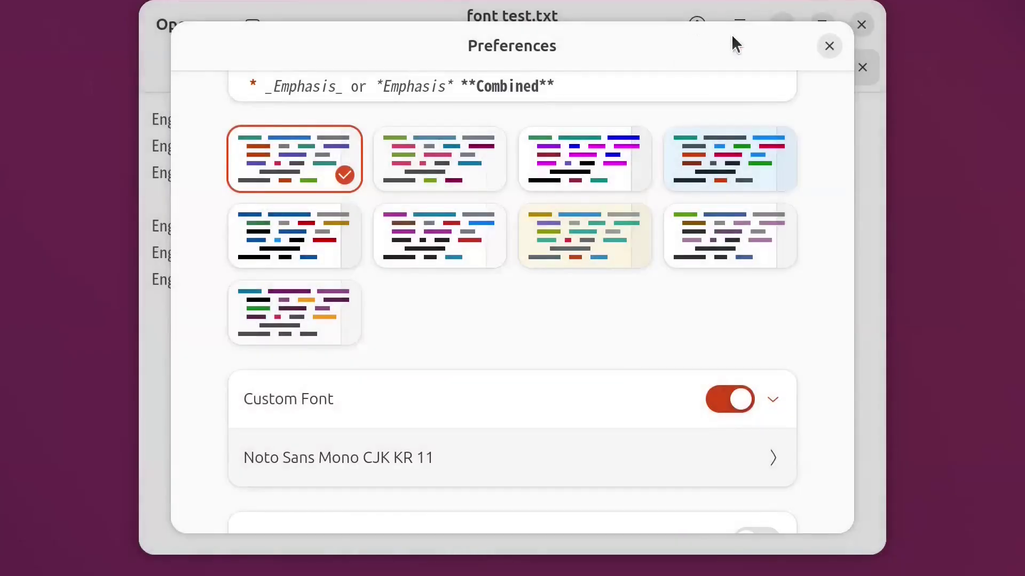
pyautogui.click(827, 47)
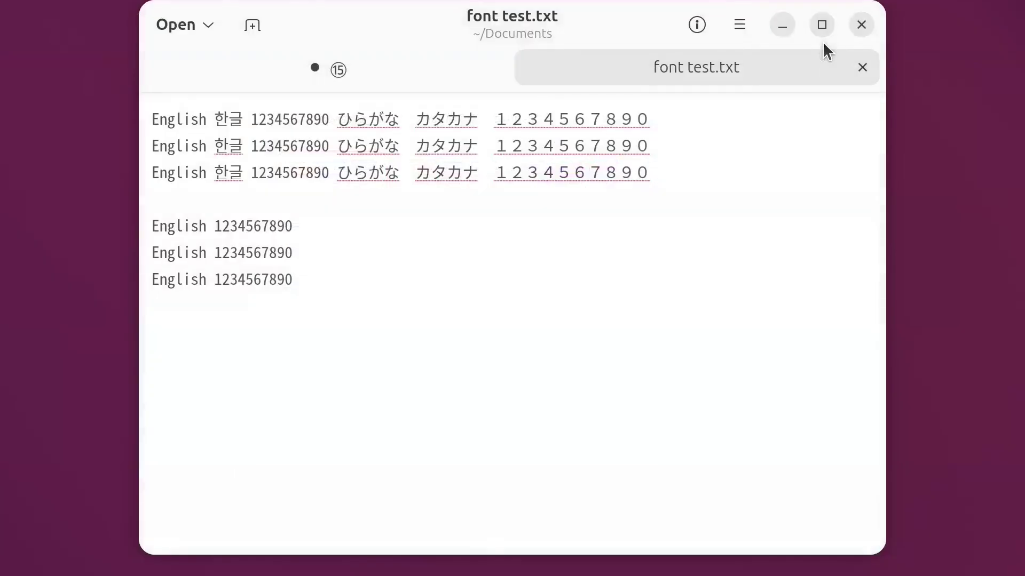